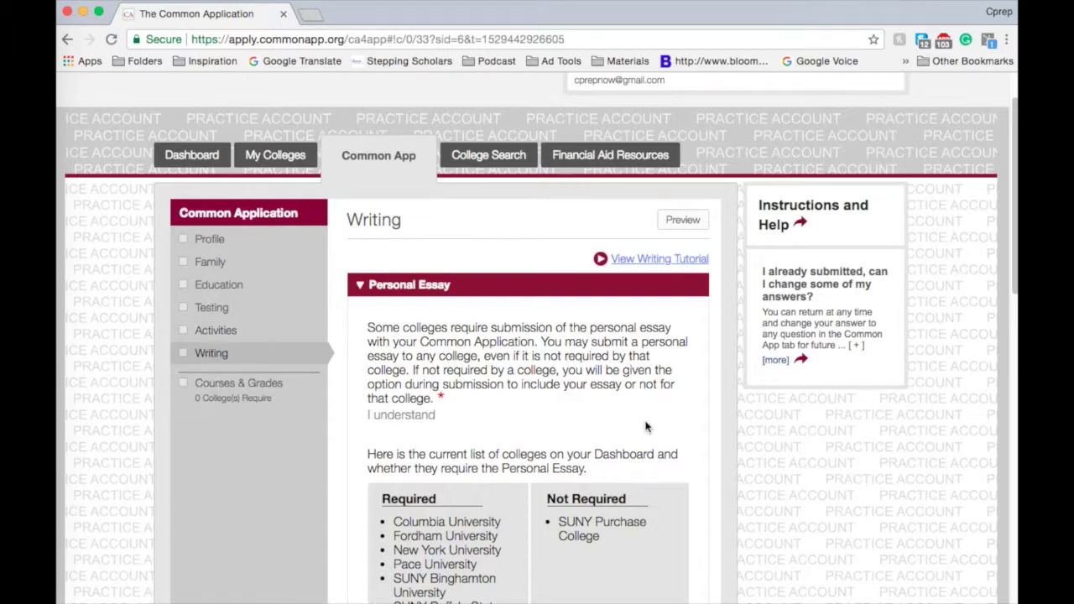
Step: Acknowledge the personal essay submission statement in the Writing section by marking "I understand"
scroll(646, 427, "down", 3)
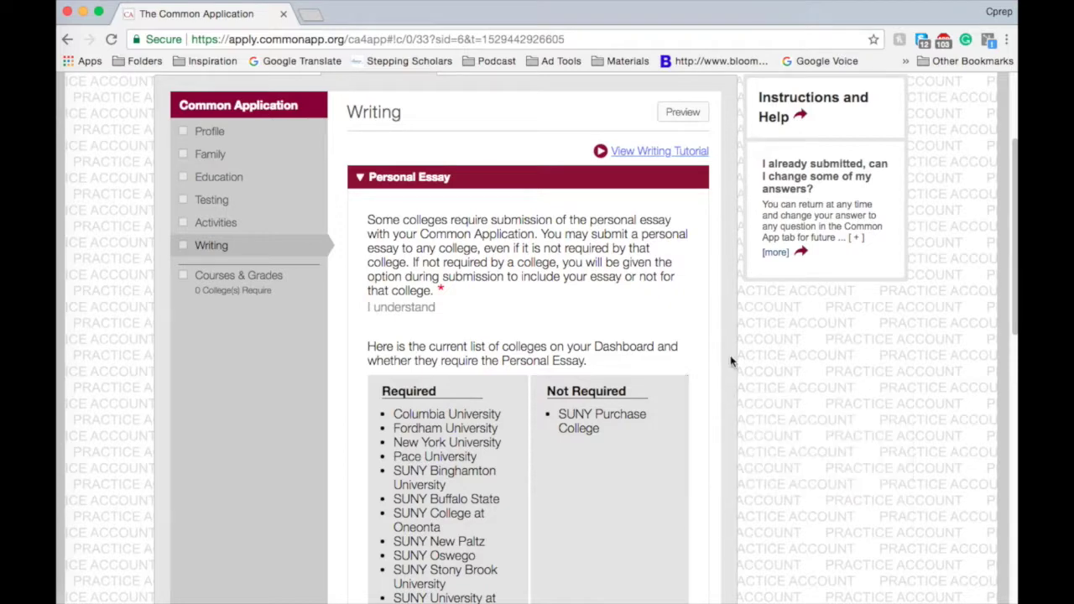
scroll(730, 342, "up", 5)
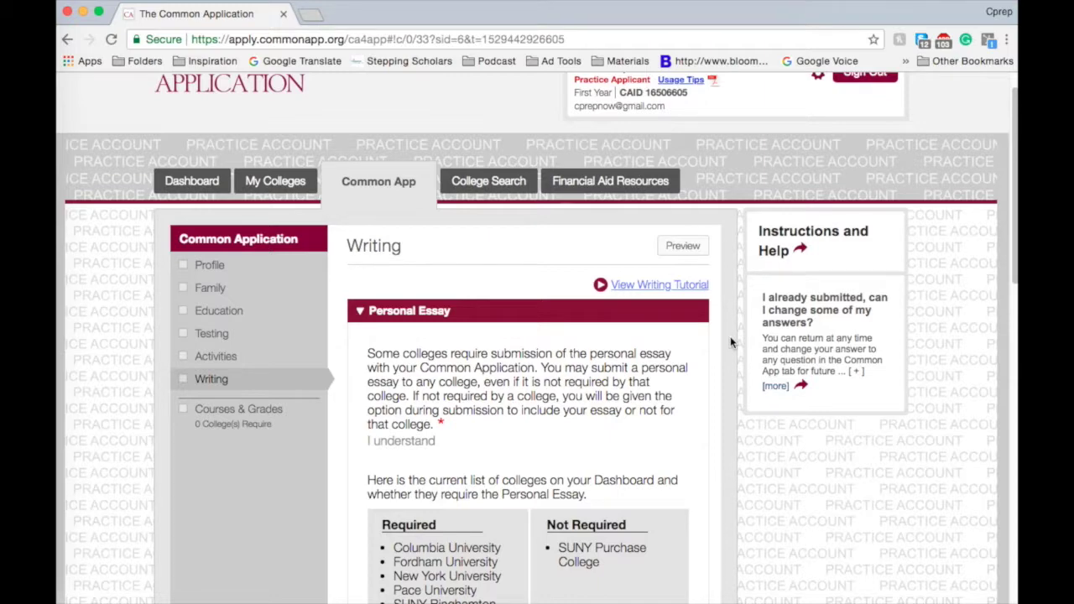
scroll(730, 342, "down", 5)
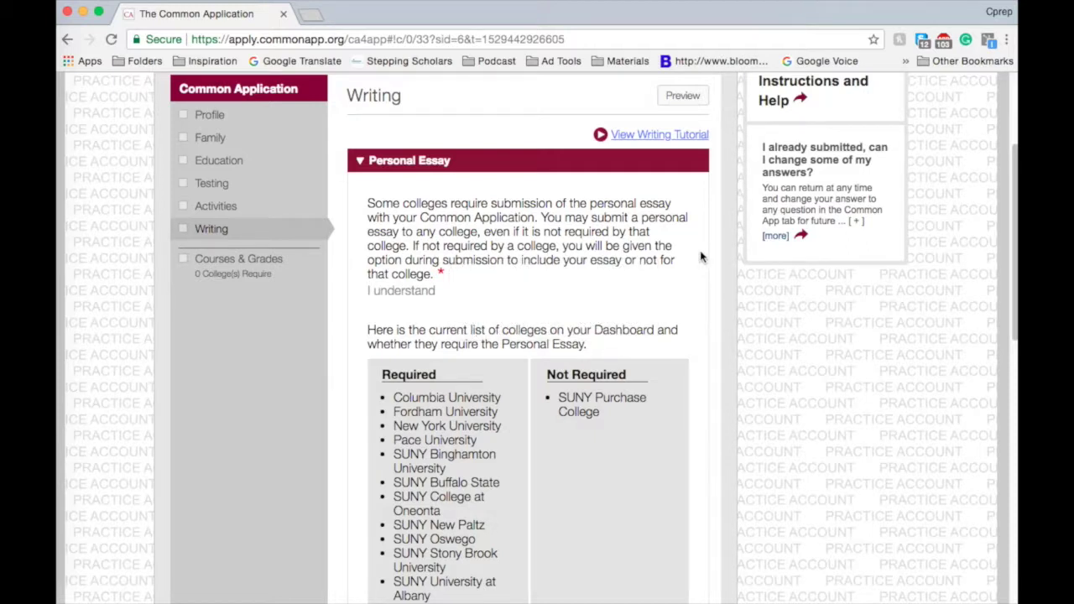
scroll(702, 257, "down", 2)
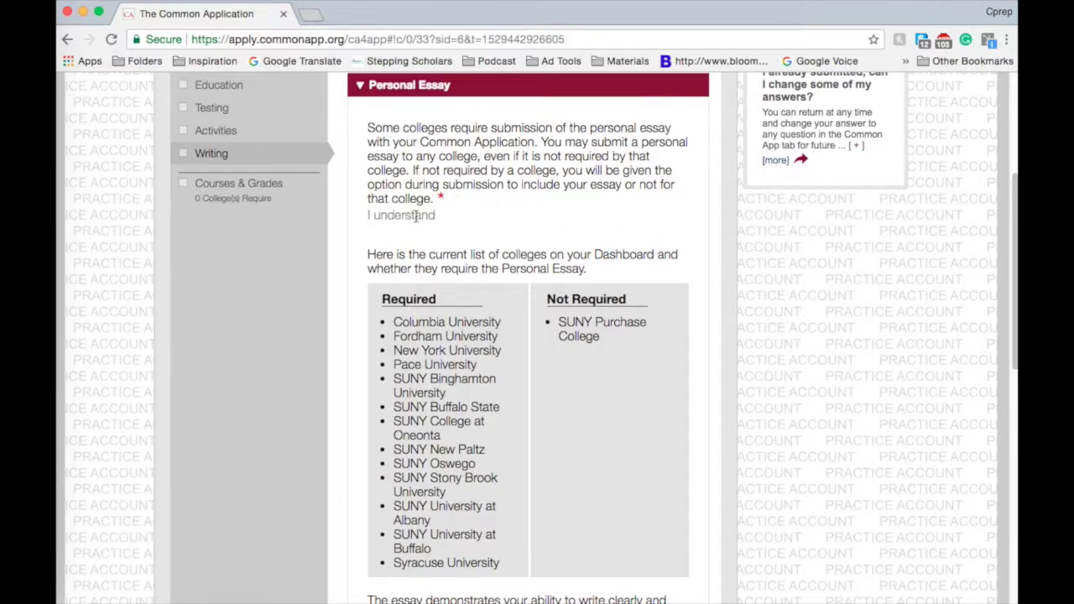
scroll(404, 216, "down", 12)
left_click(537, 336)
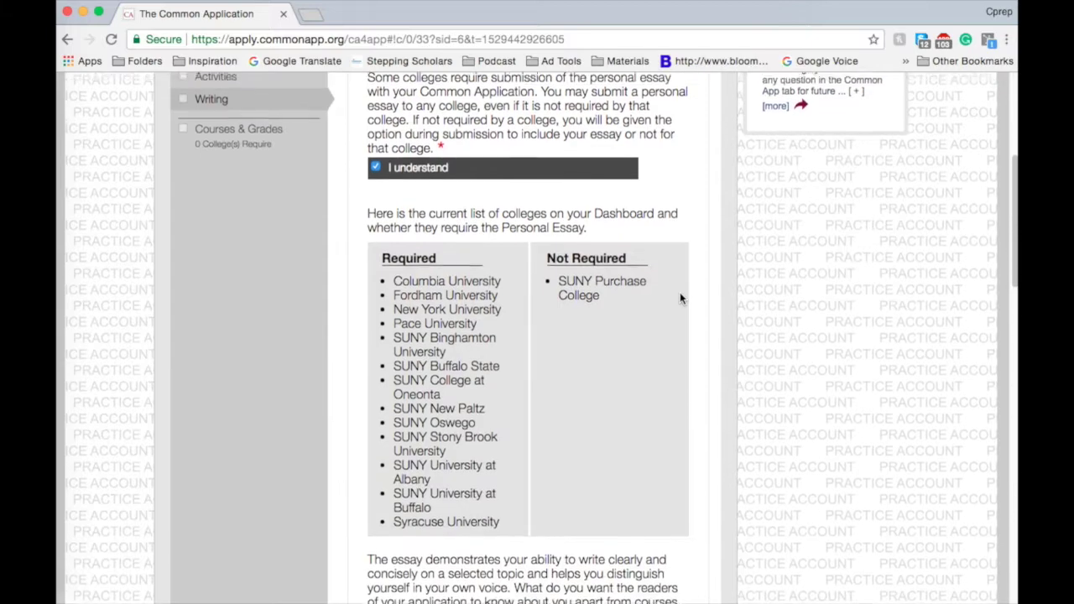
scroll(680, 296, "down", 1)
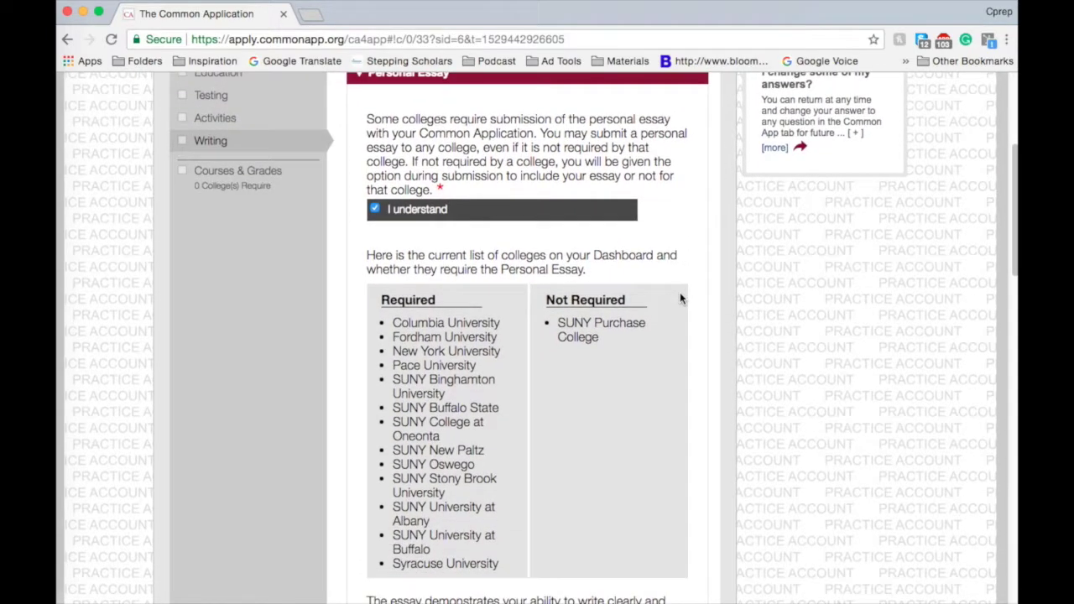
left_click(375, 210)
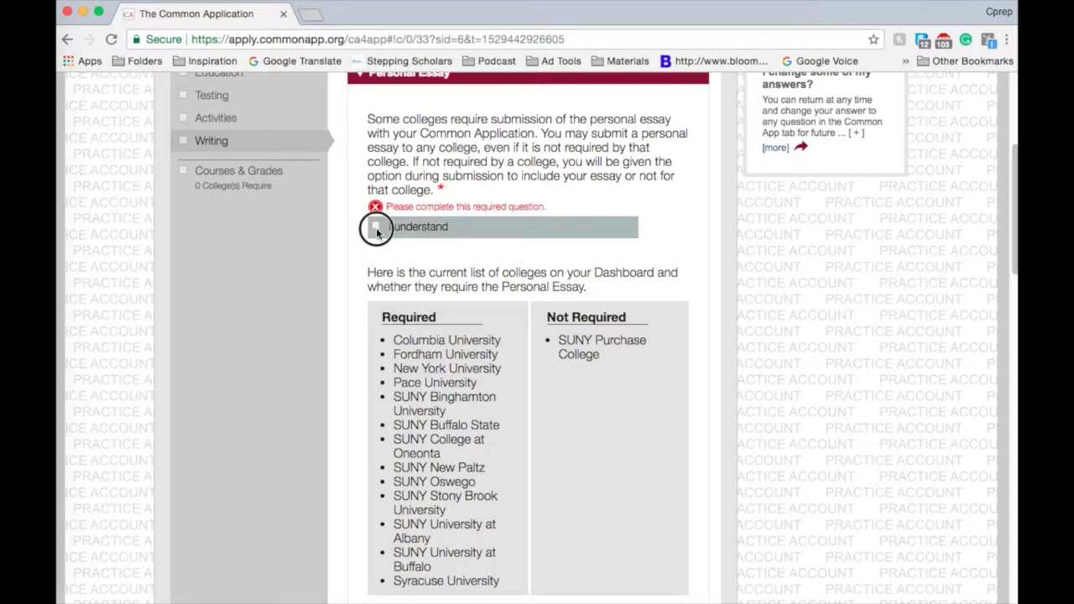
left_click(375, 227)
Step: Review which colleges require the personal essay, the essay instructions with their word limits, and the list of essay prompts
scroll(708, 258, "down", 4)
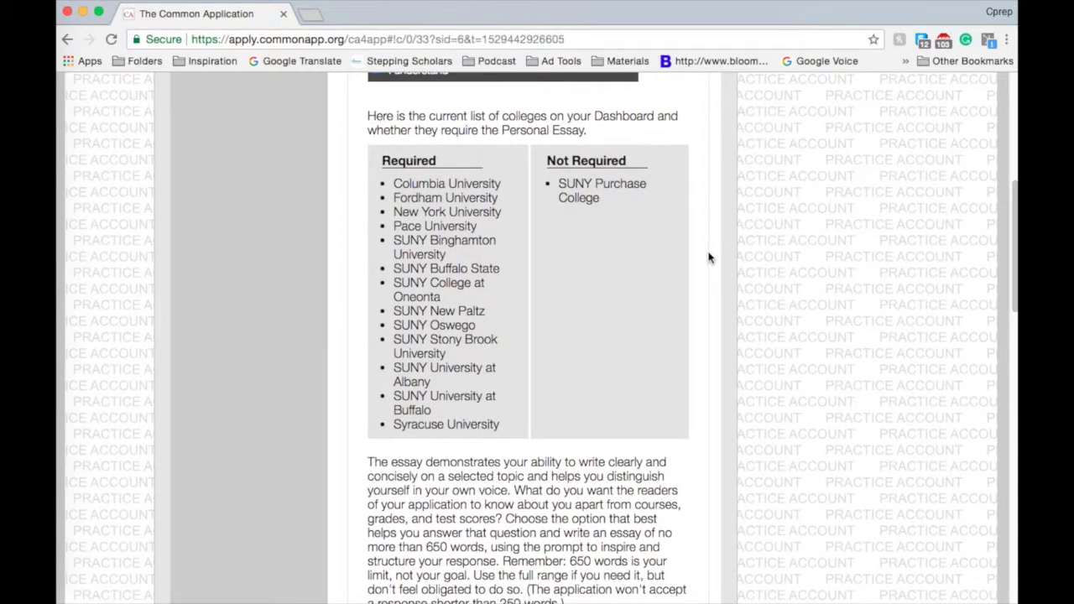
scroll(707, 258, "down", 1)
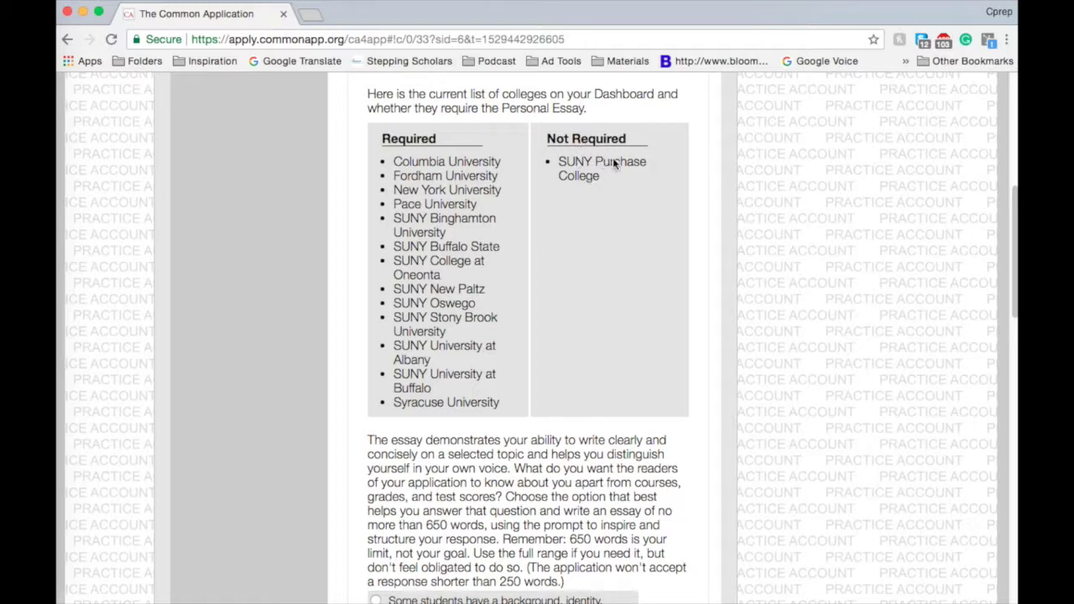
scroll(673, 269, "down", 1)
scroll(673, 269, "down", 4)
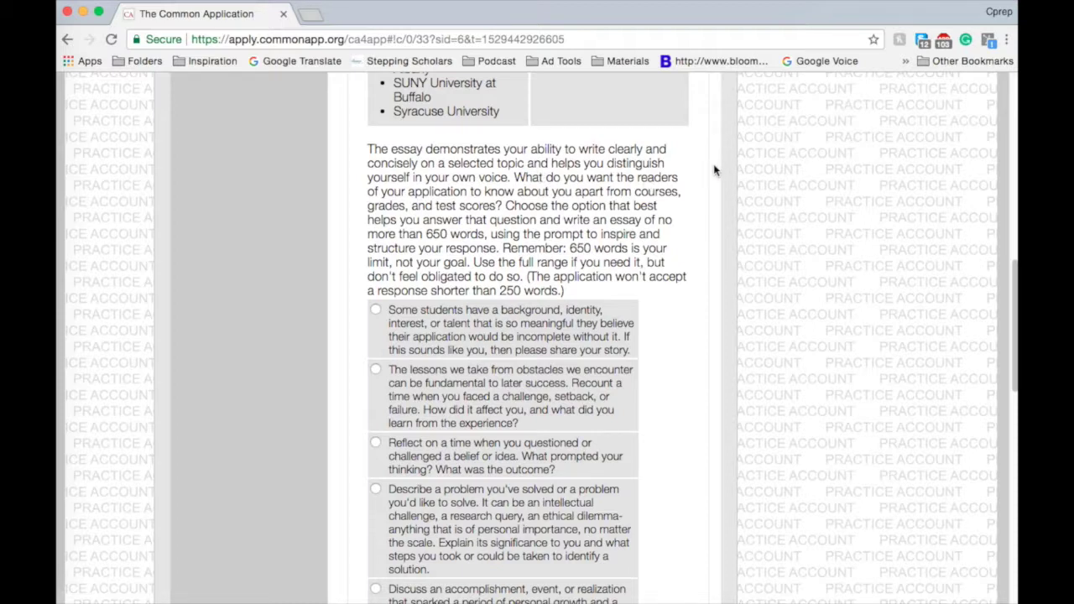
scroll(717, 171, "down", 1)
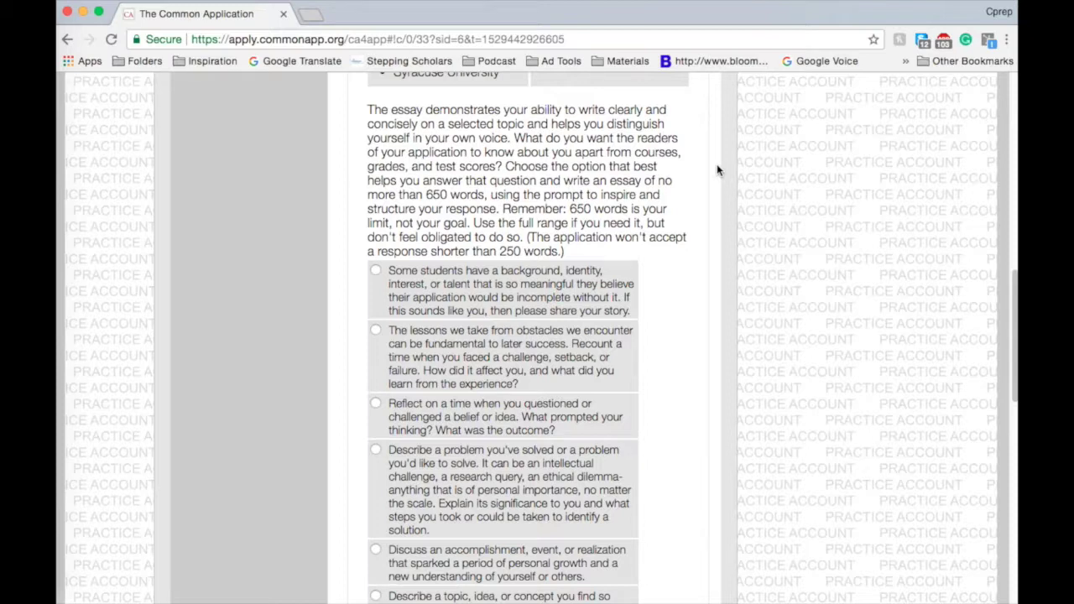
scroll(716, 170, "down", 1)
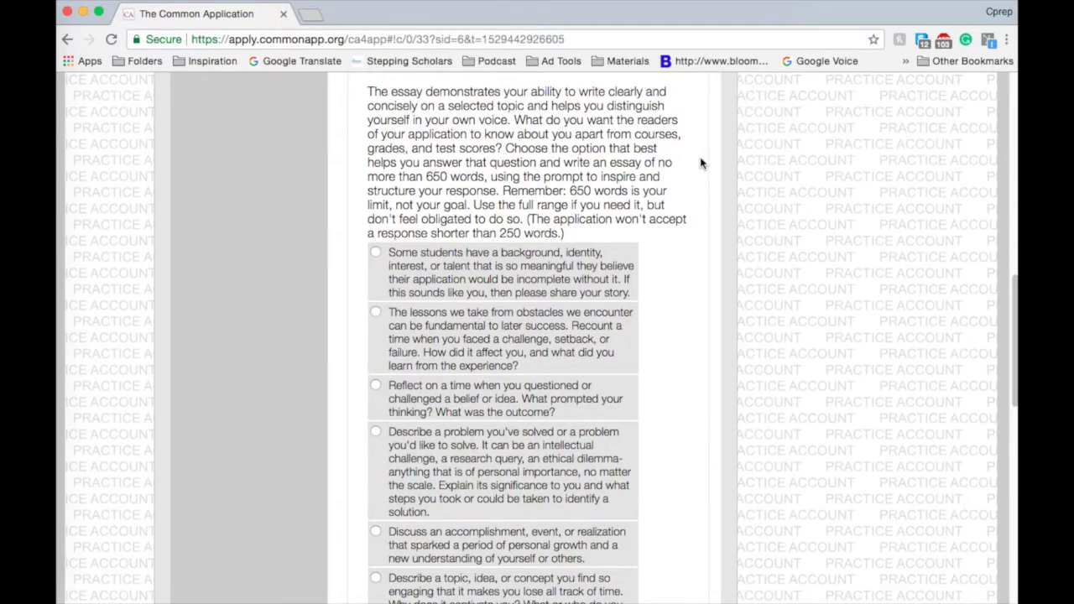
scroll(702, 162, "down", 2)
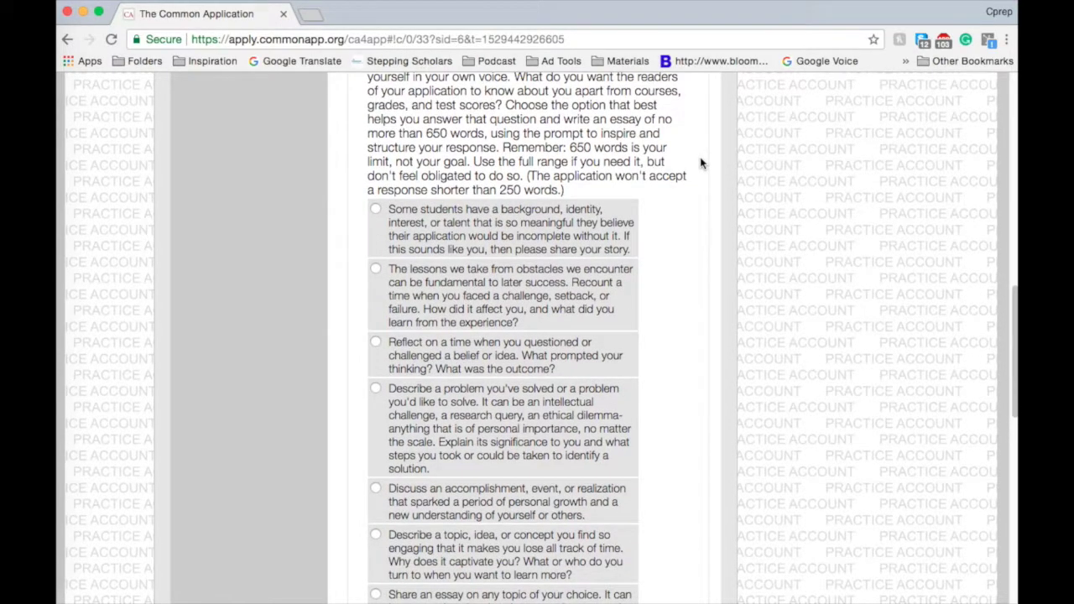
scroll(701, 163, "down", 1)
scroll(697, 167, "down", 1)
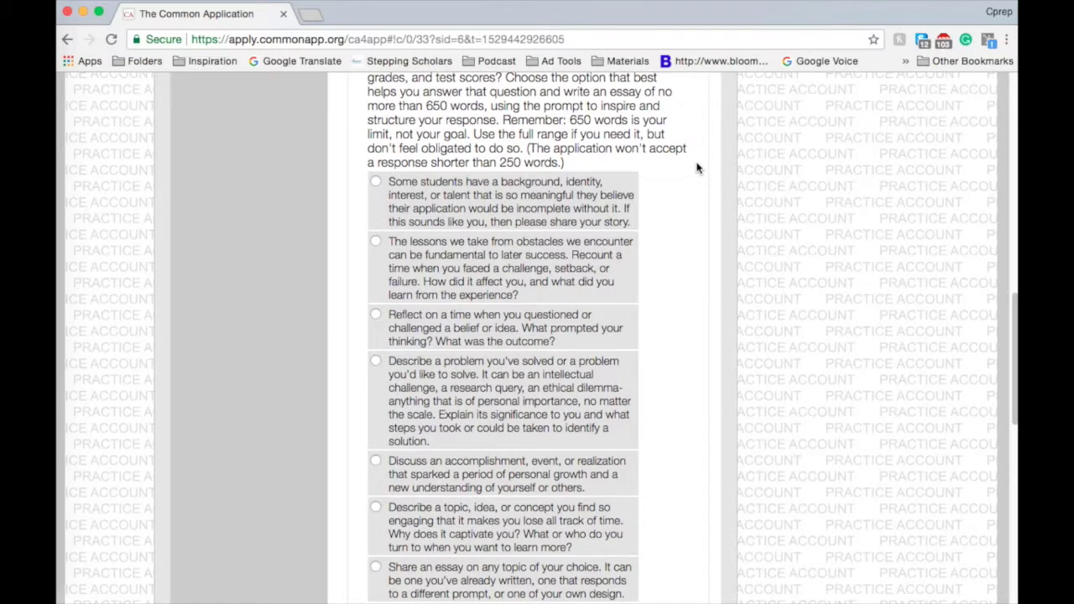
scroll(697, 168, "down", 2)
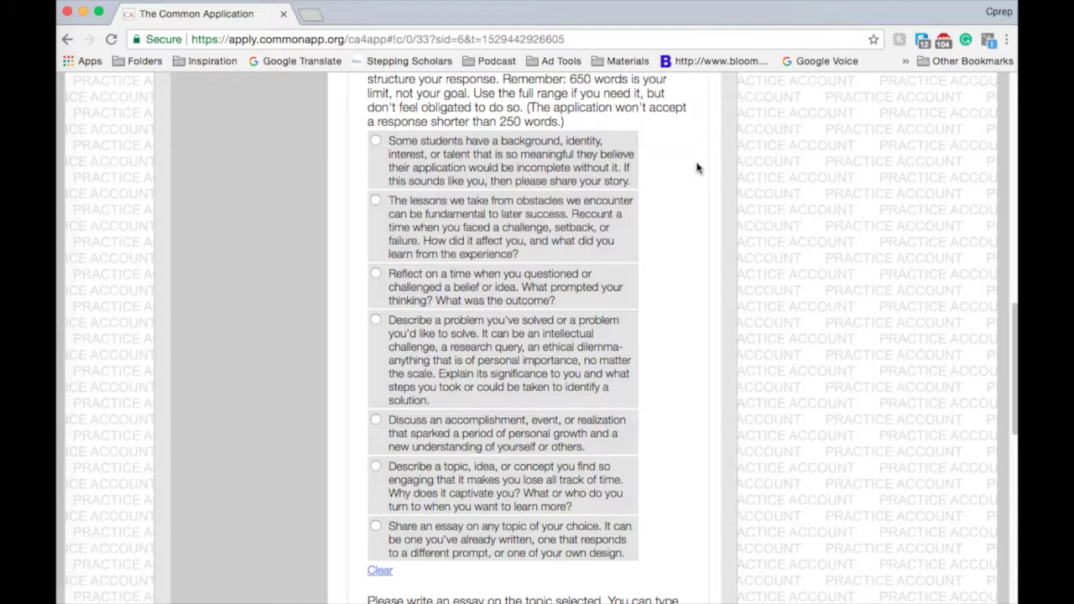
scroll(697, 168, "up", 1)
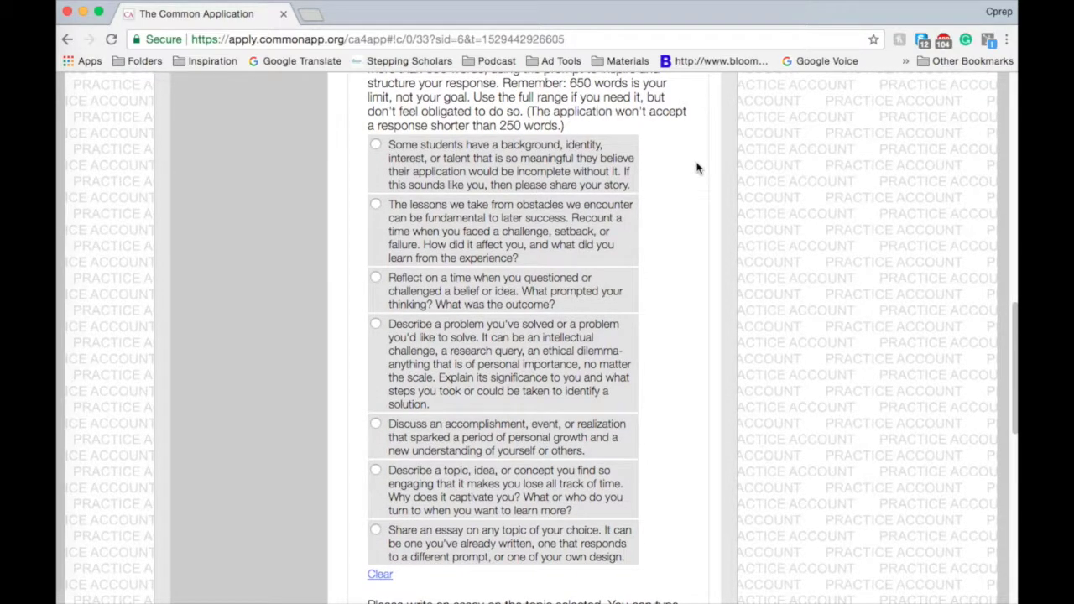
scroll(696, 168, "down", 1)
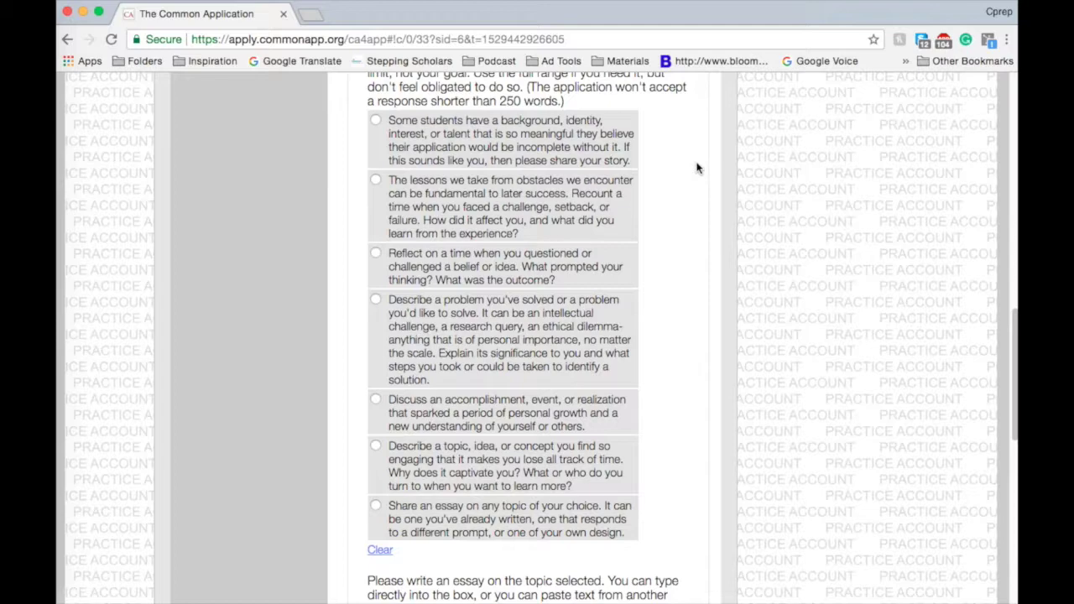
scroll(697, 168, "up", 3)
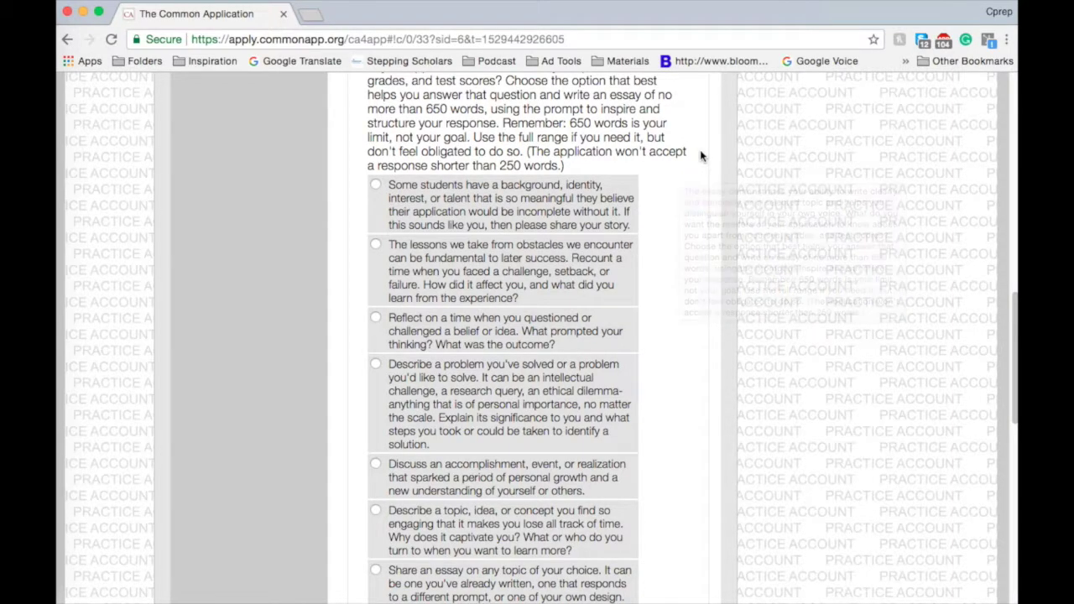
scroll(701, 155, "down", 2)
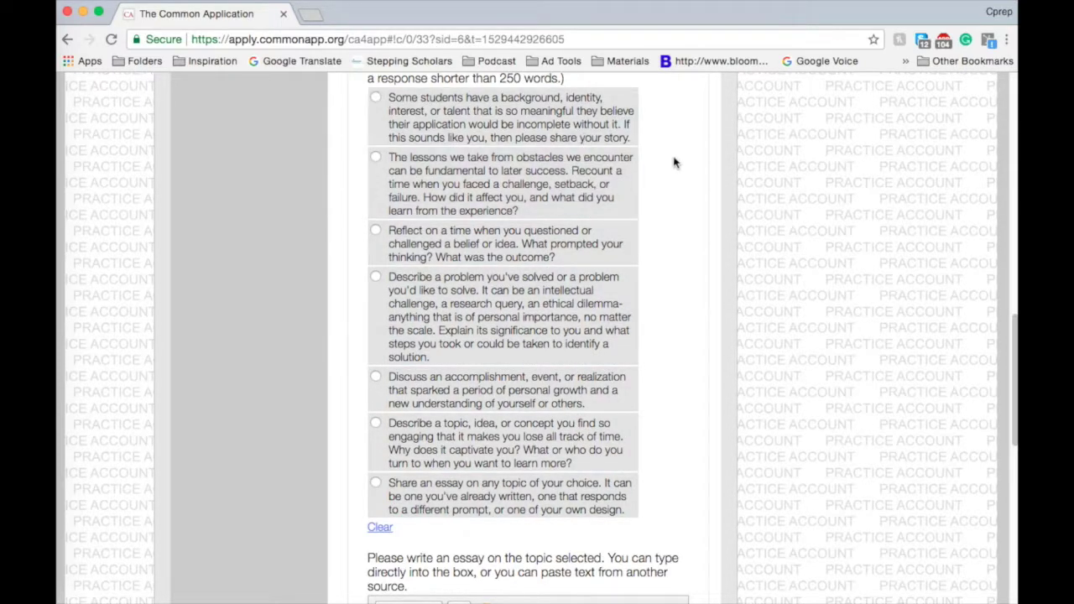
scroll(674, 162, "up", 5)
scroll(674, 161, "up", 2)
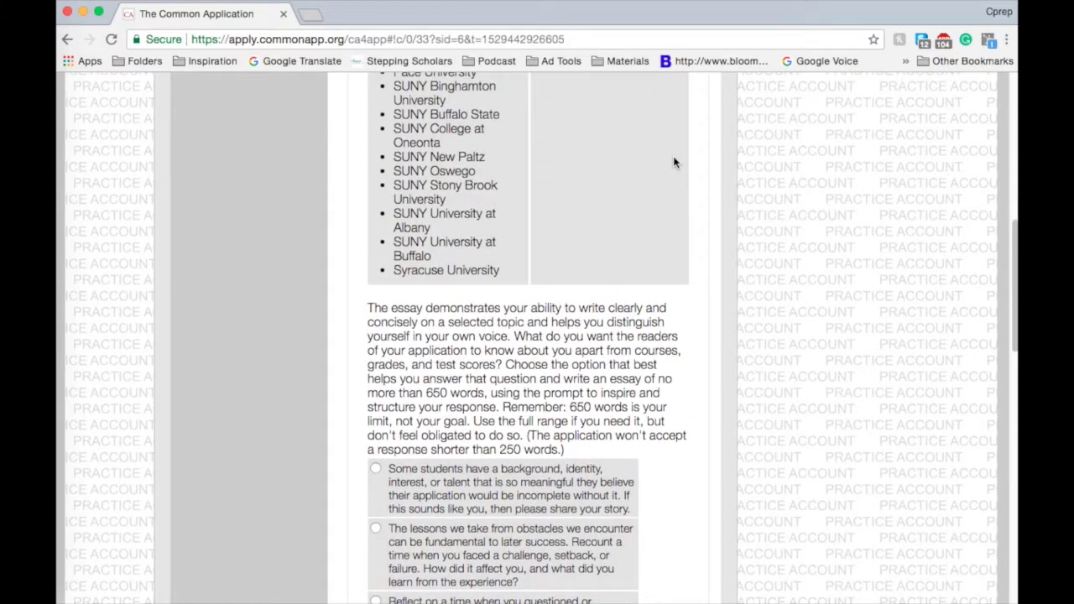
scroll(674, 161, "down", 6)
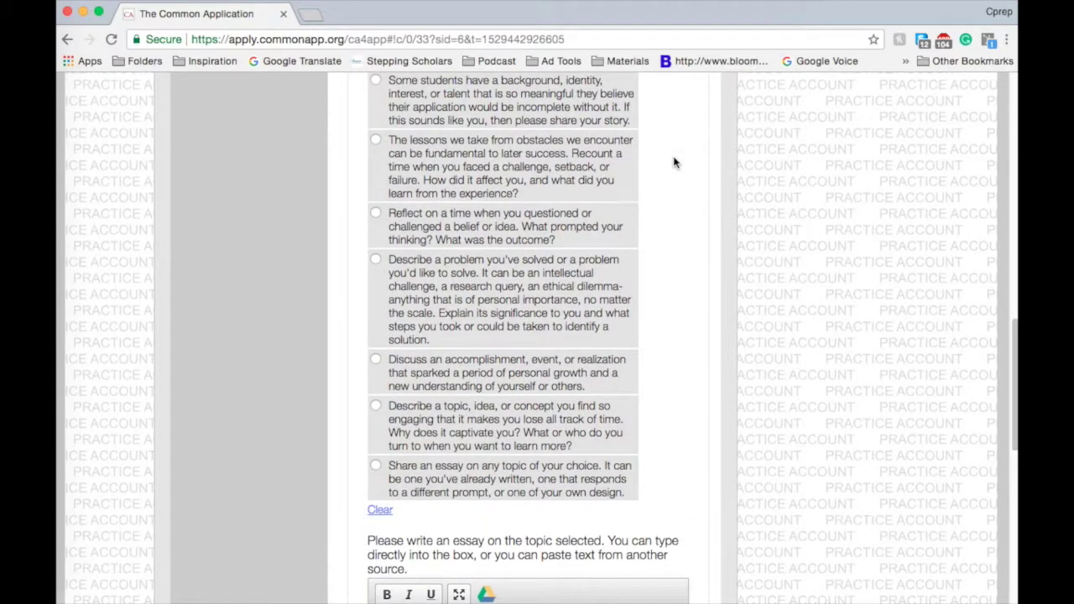
scroll(674, 161, "up", 1)
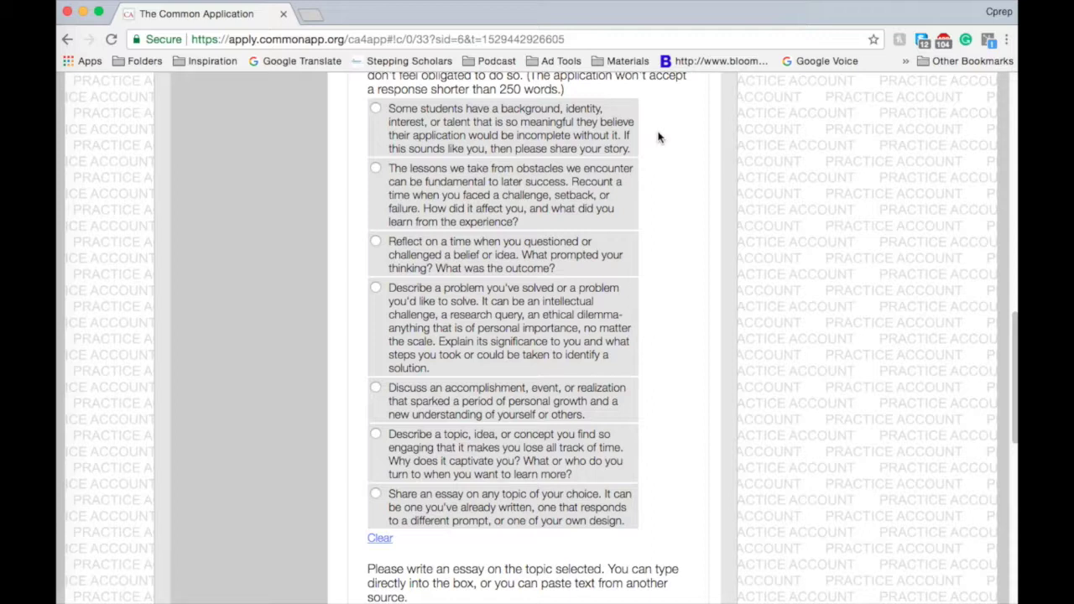
Step: Select the background or talent prompt, the obstacles prompt, and the questioned-belief prompt in turn
left_click(615, 125)
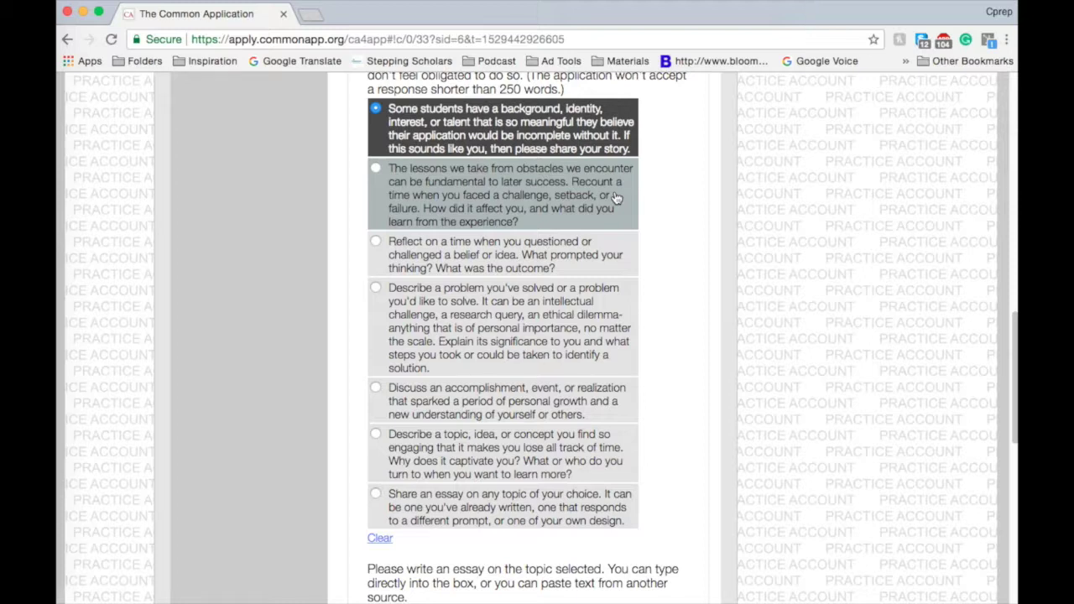
left_click(375, 168)
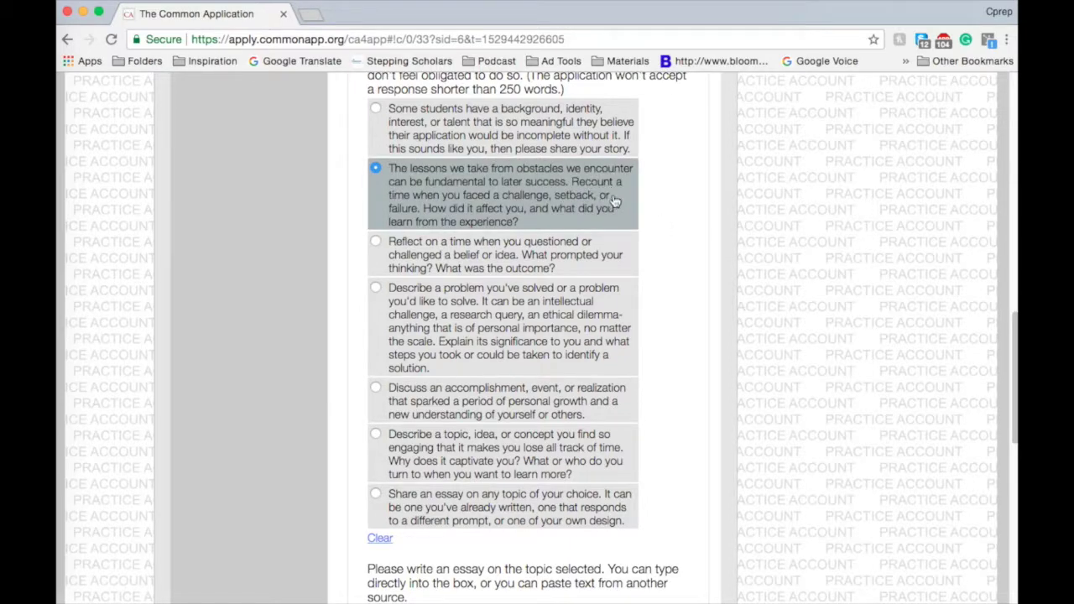
scroll(611, 243, "down", 2)
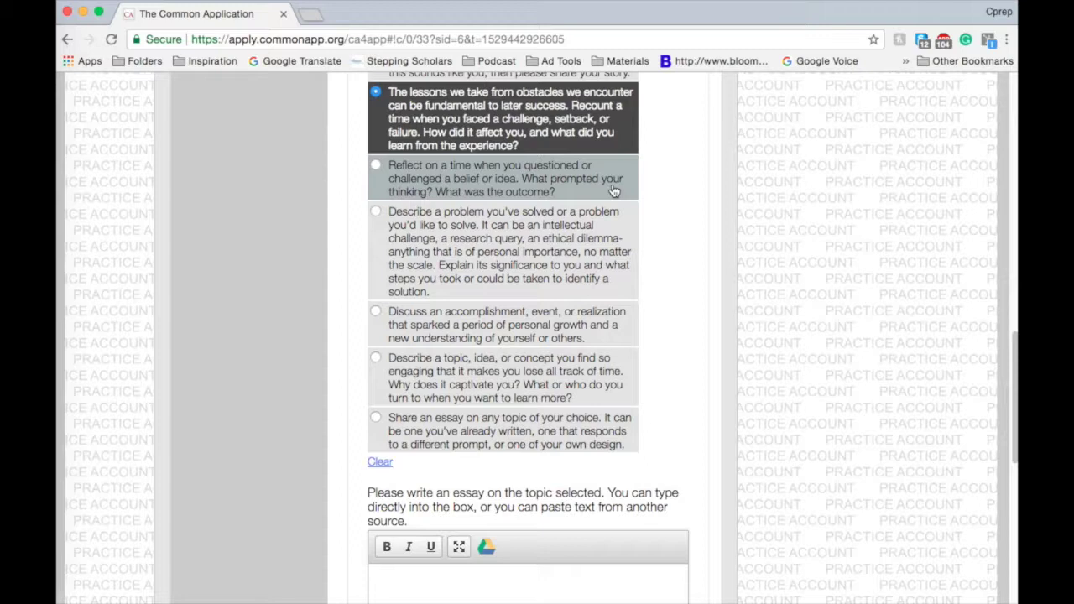
left_click(614, 179)
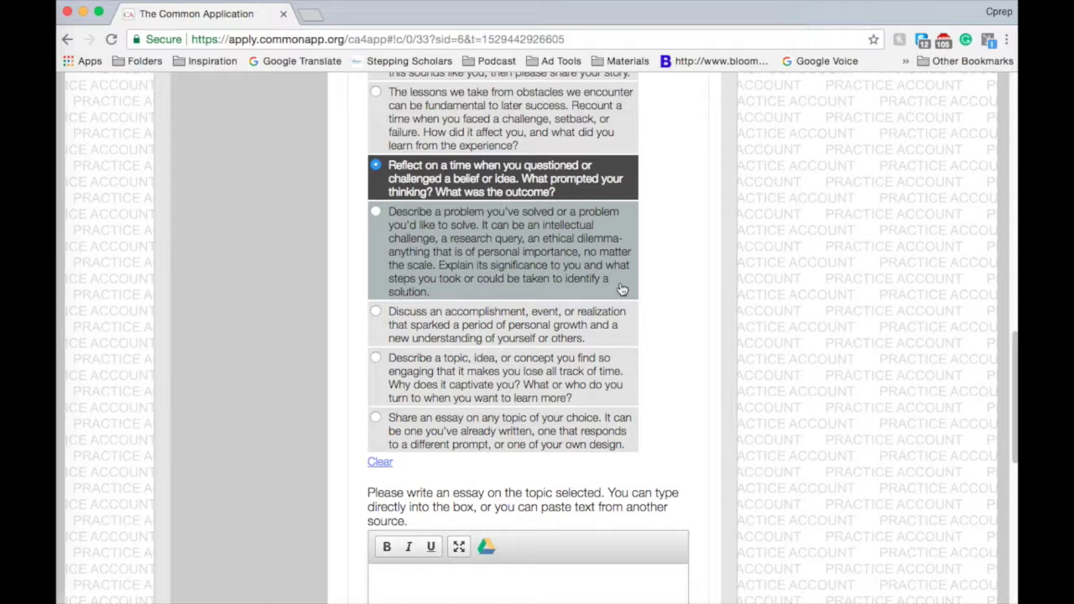
Step: Examine the remaining essay prompts, from the problem-solving prompt to the topic of your choice, and compare them with the earlier ones
scroll(622, 290, "down", 3)
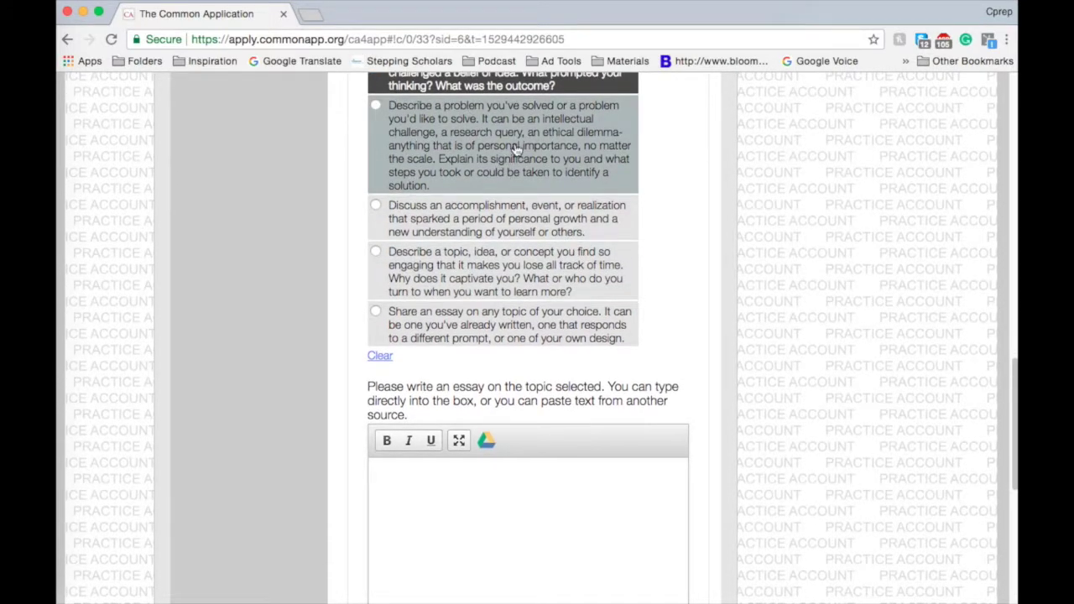
scroll(516, 151, "down", 1)
scroll(516, 149, "down", 3)
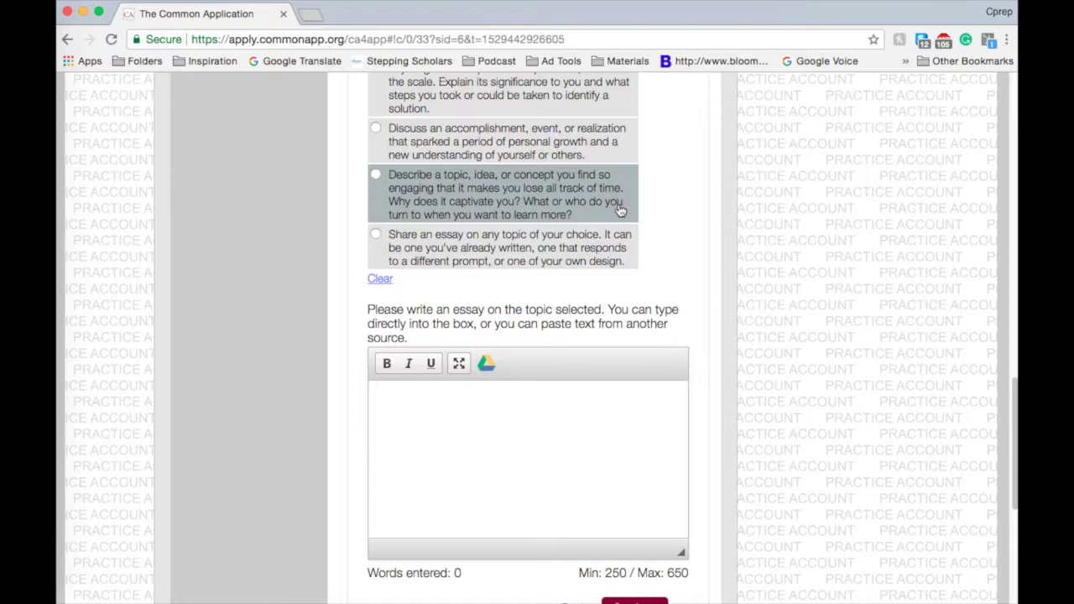
scroll(619, 209, "down", 2)
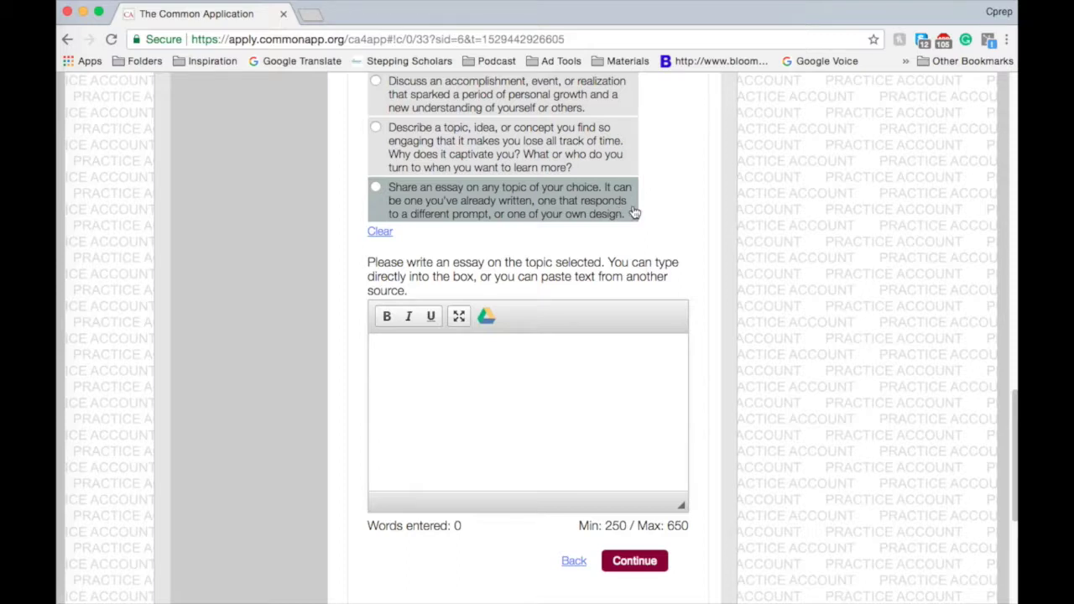
scroll(634, 213, "up", 5)
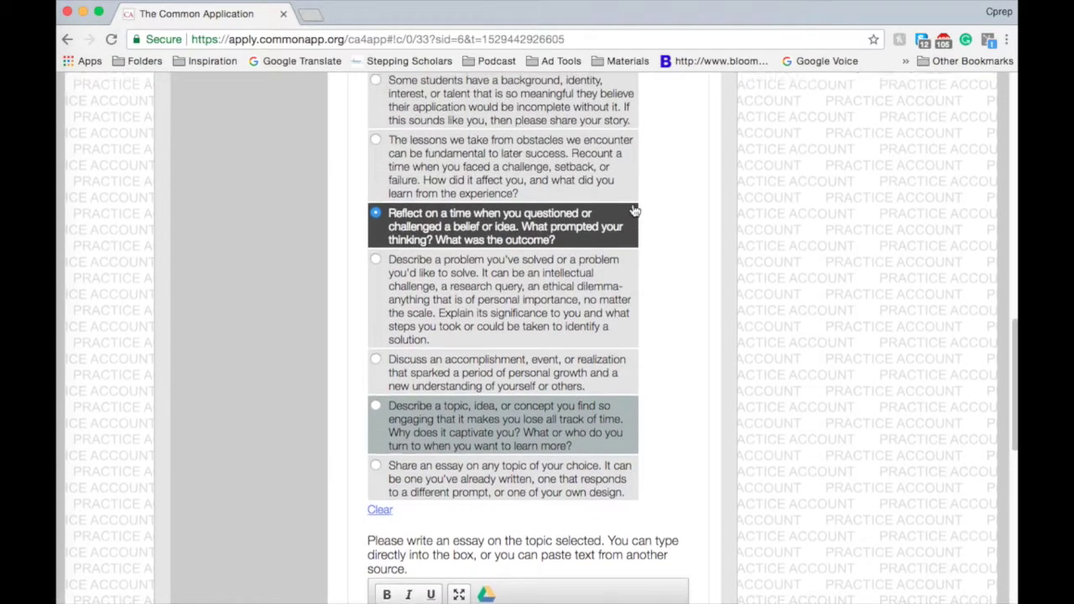
scroll(634, 212, "up", 1)
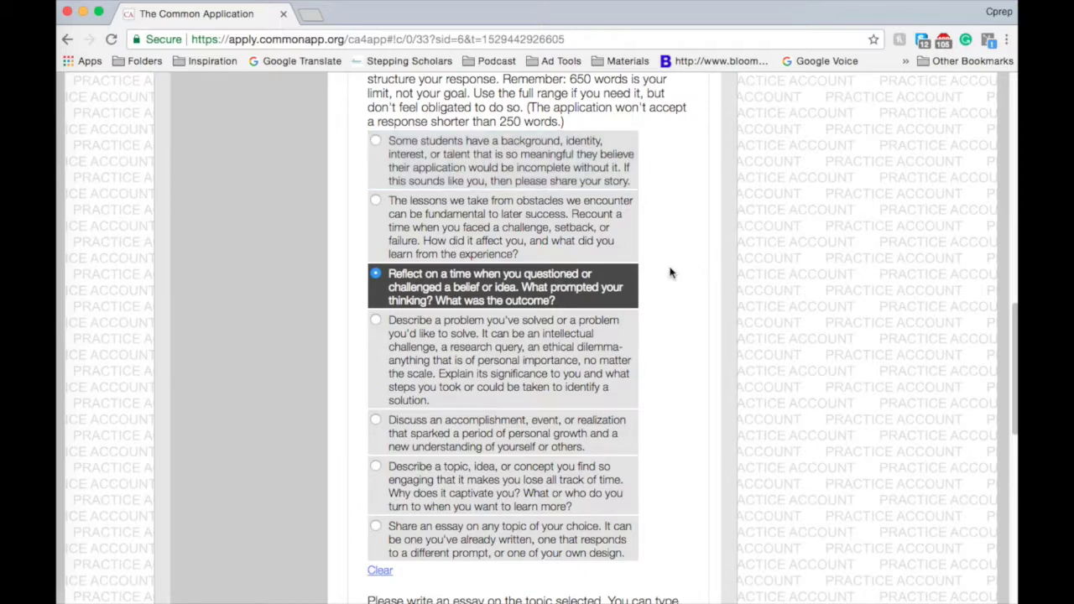
scroll(671, 273, "down", 3)
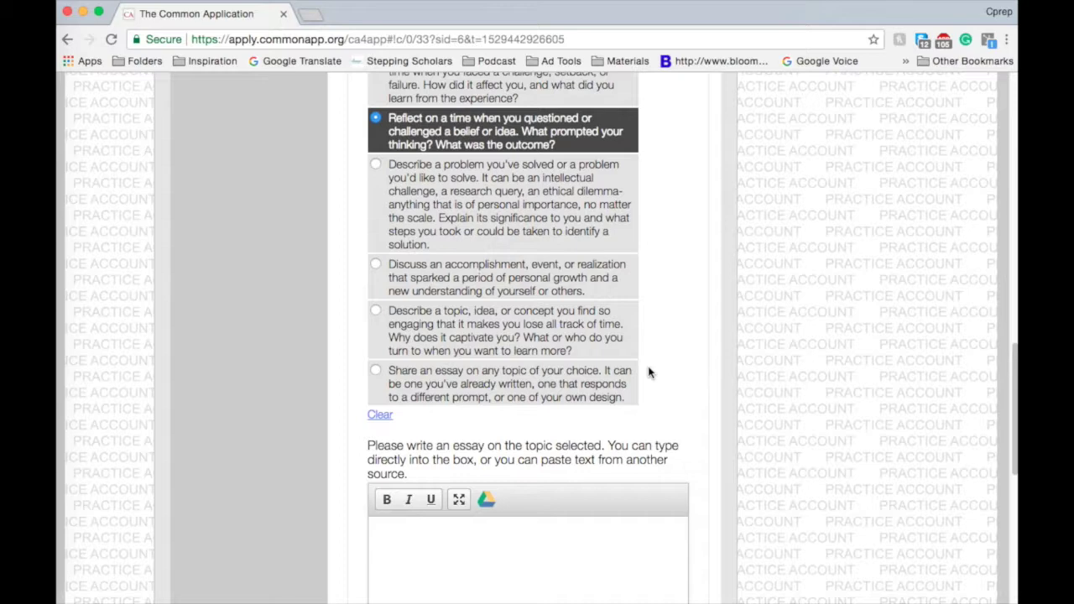
scroll(598, 243, "up", 2)
scroll(598, 251, "up", 2)
scroll(597, 252, "down", 3)
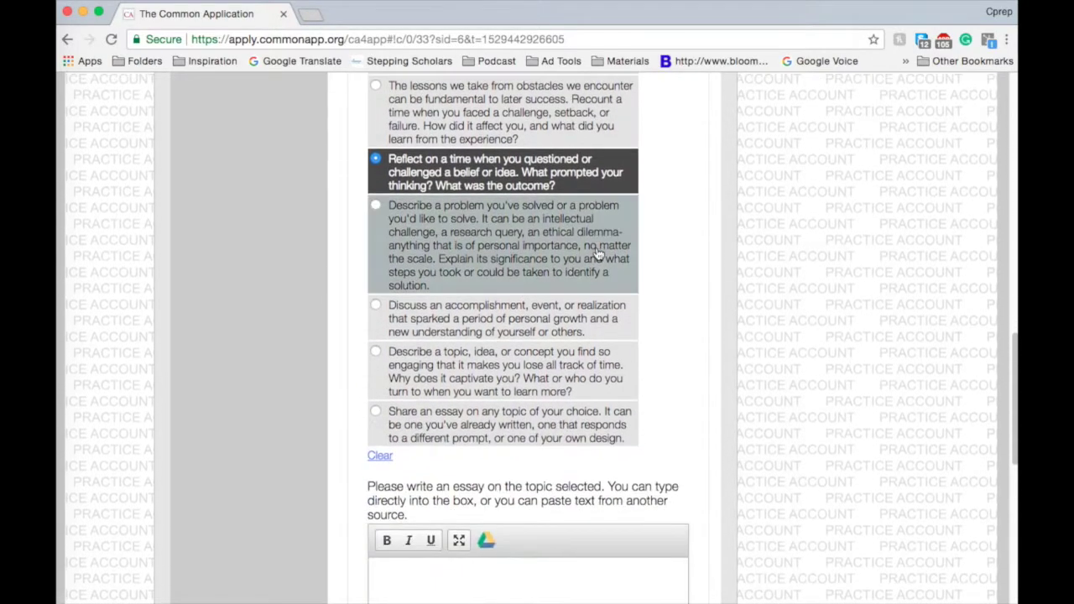
Step: Choose the prompt "Share an essay on any topic of your choice" and make the essay text box ready for input
left_click(375, 411)
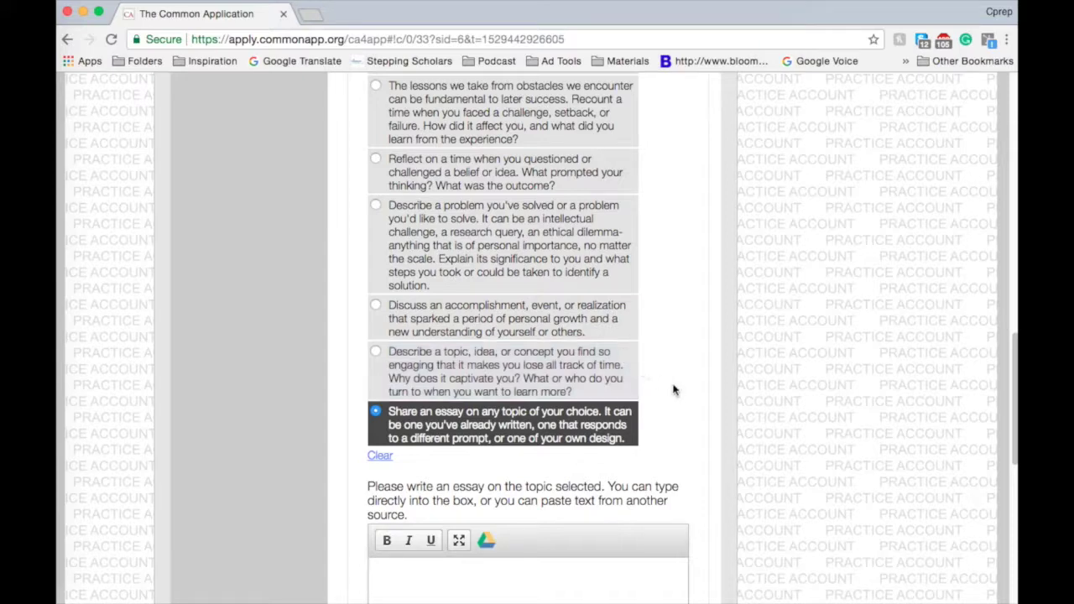
scroll(673, 389, "down", 5)
left_click(650, 376)
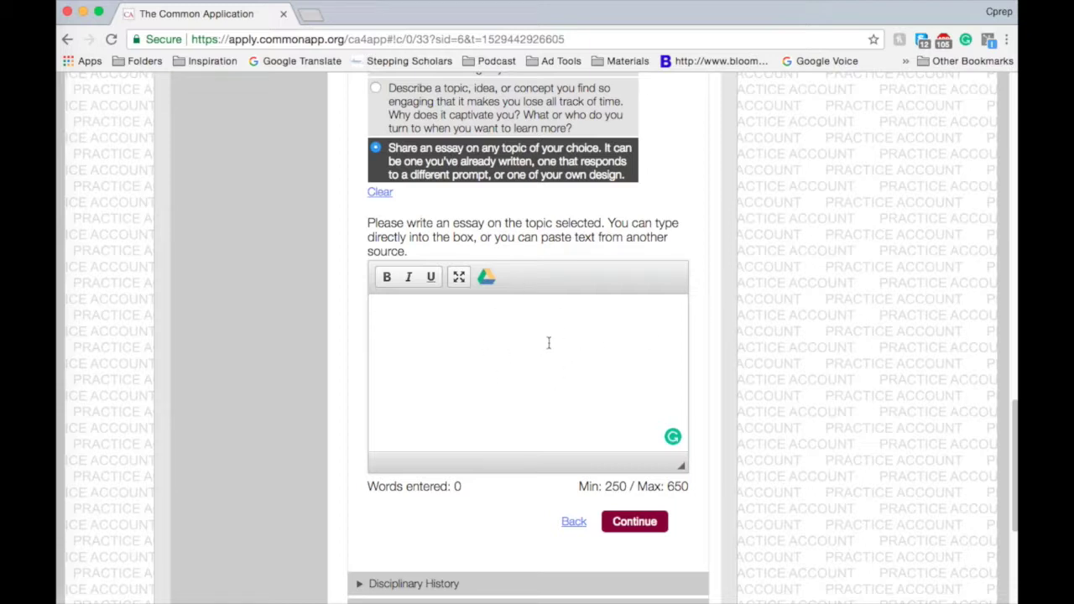
Step: Continue from the Personal Essay to the Disciplinary History part and review its two questions
scroll(548, 342, "down", 1)
scroll(549, 342, "down", 3)
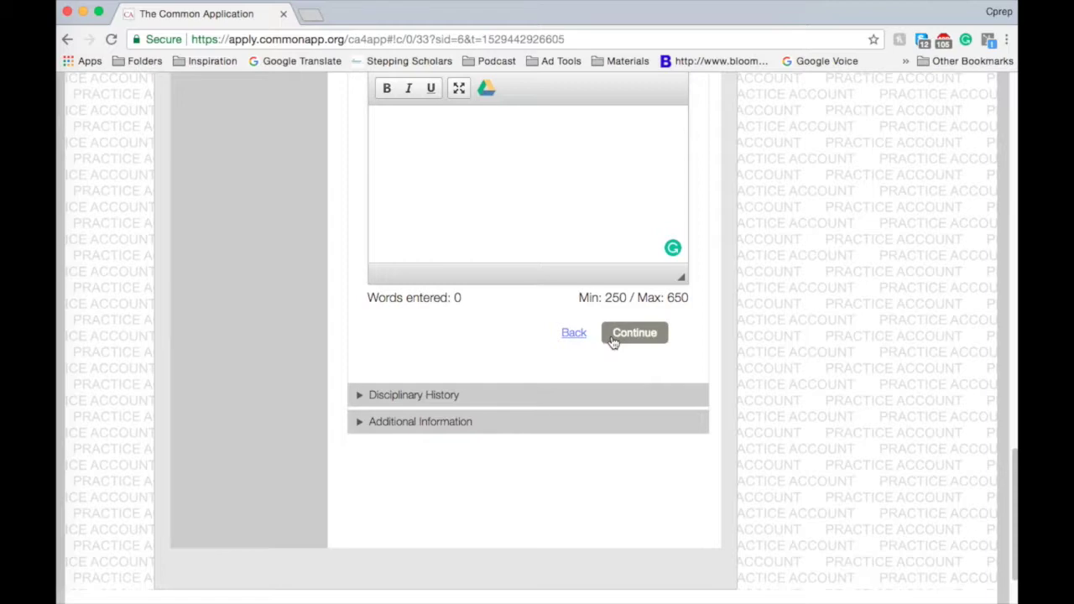
left_click(618, 332)
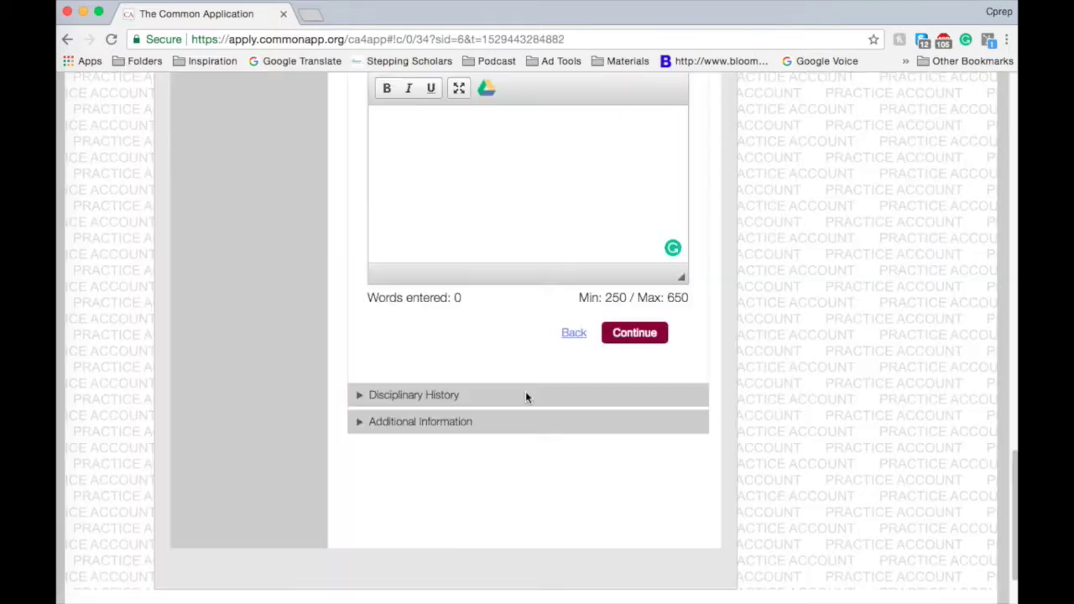
scroll(525, 398, "up", 10)
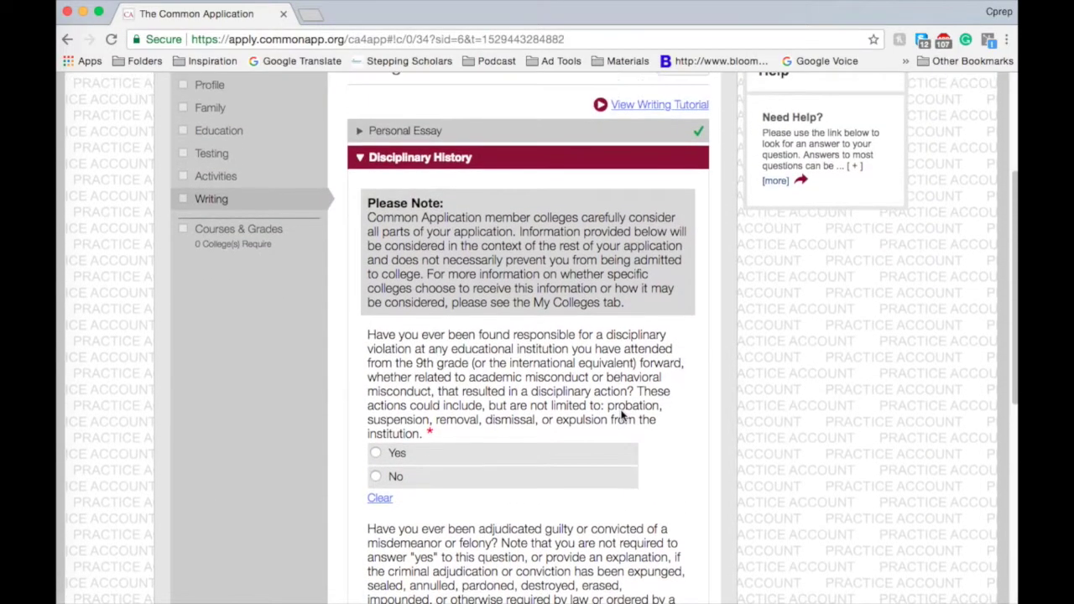
scroll(622, 417, "down", 3)
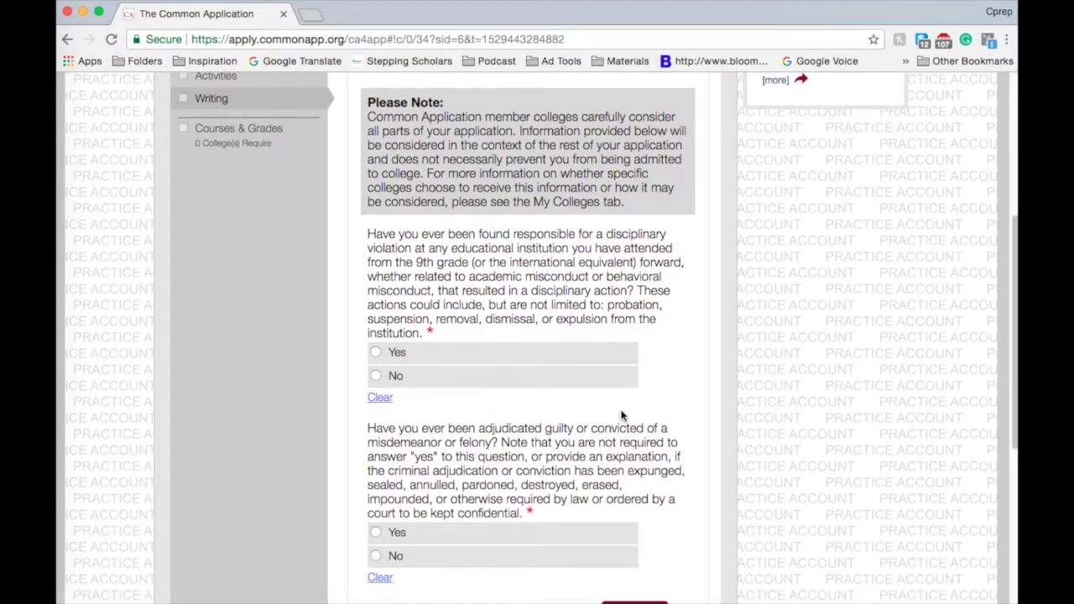
scroll(516, 348, "down", 6)
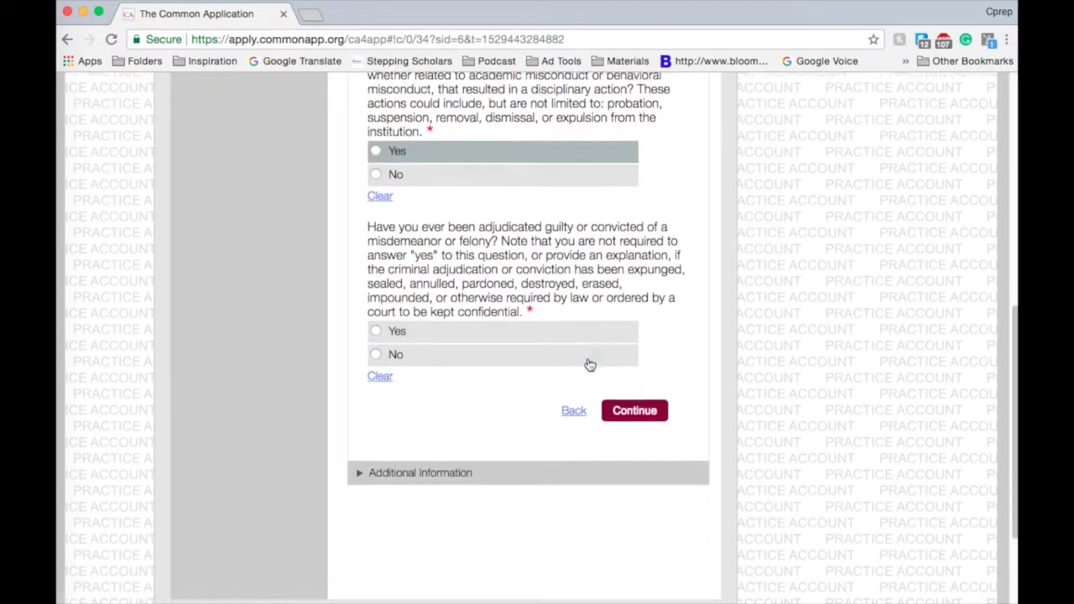
scroll(590, 365, "up", 3)
scroll(544, 205, "up", 1)
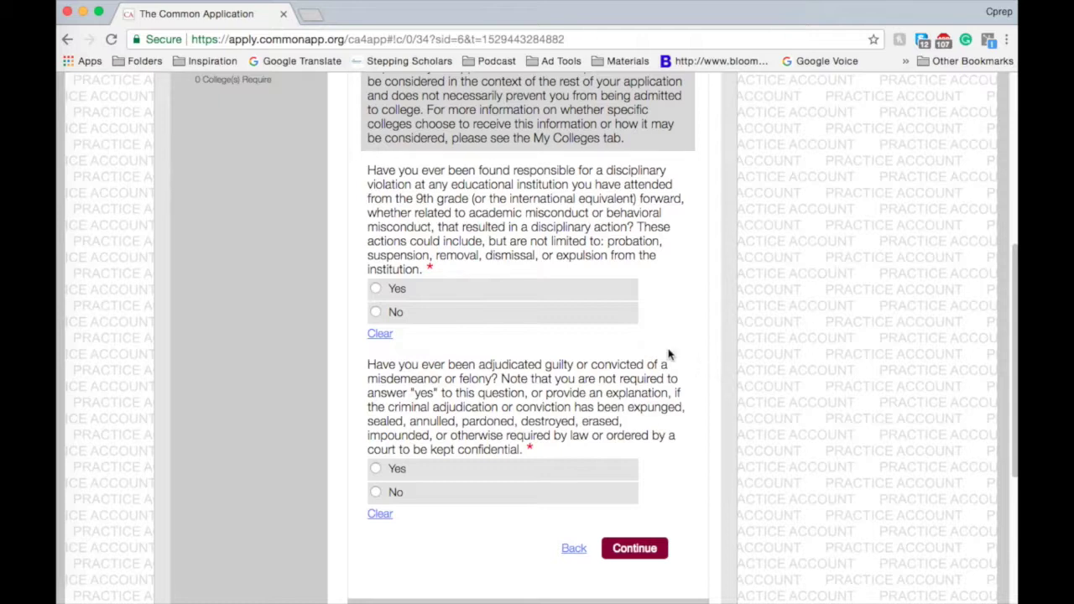
Step: Answer Yes to the school disciplinary violation question and check the word limit of its explanation box
left_click(514, 290)
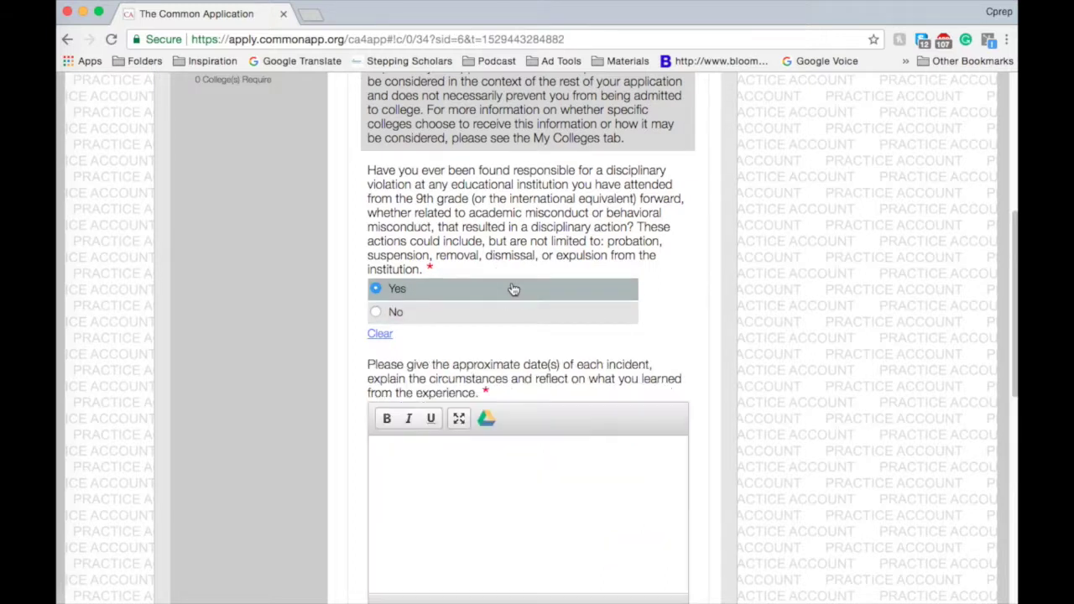
scroll(514, 289, "down", 3)
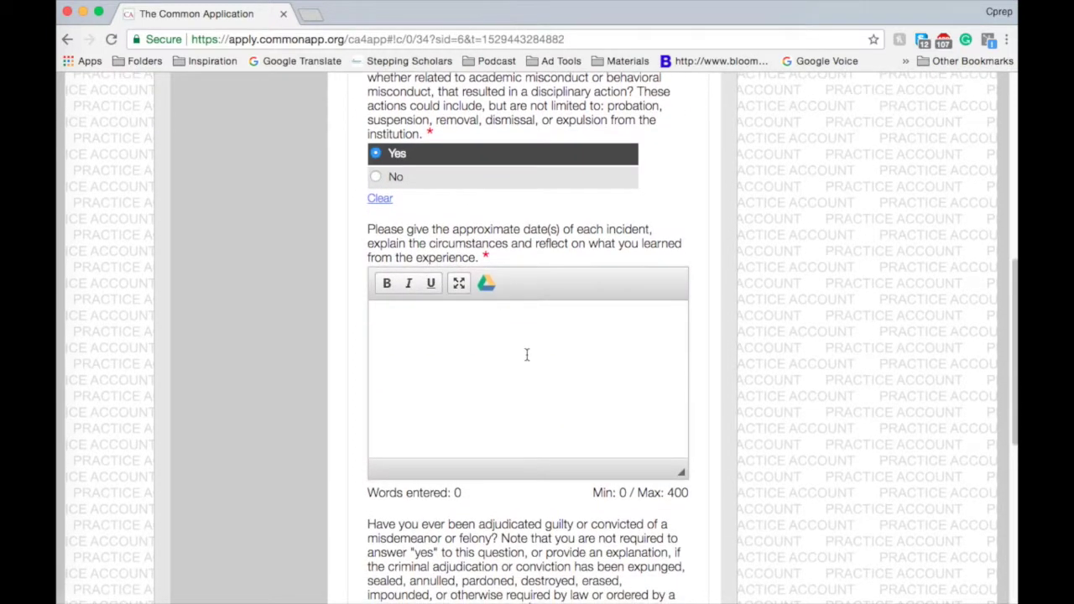
left_click(668, 495)
left_click_drag(668, 495, 594, 495)
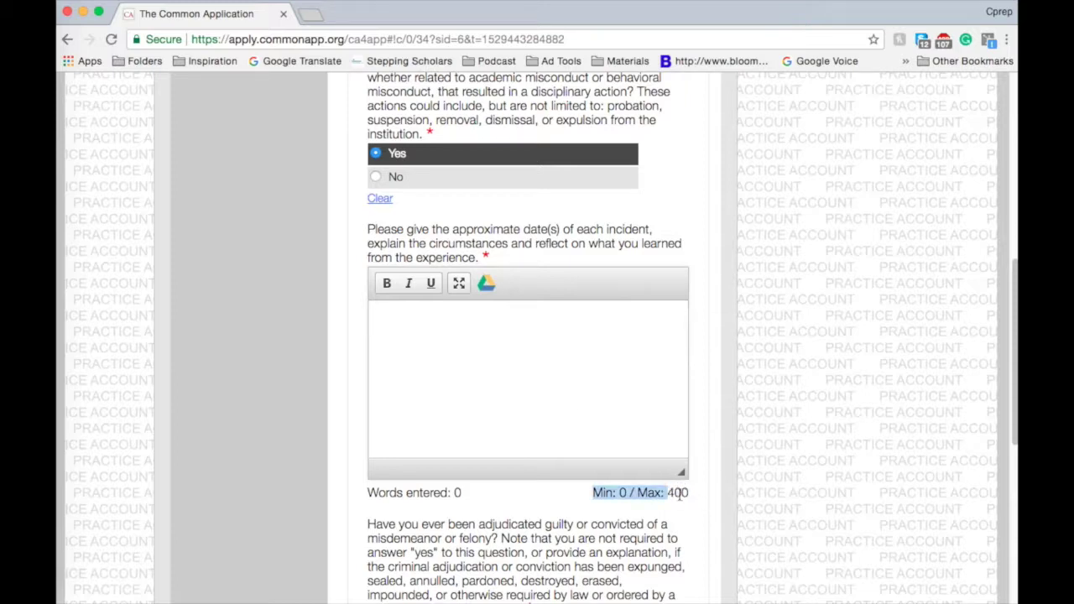
left_click(679, 494)
triple_click(681, 492)
left_click(682, 493)
left_click(664, 422)
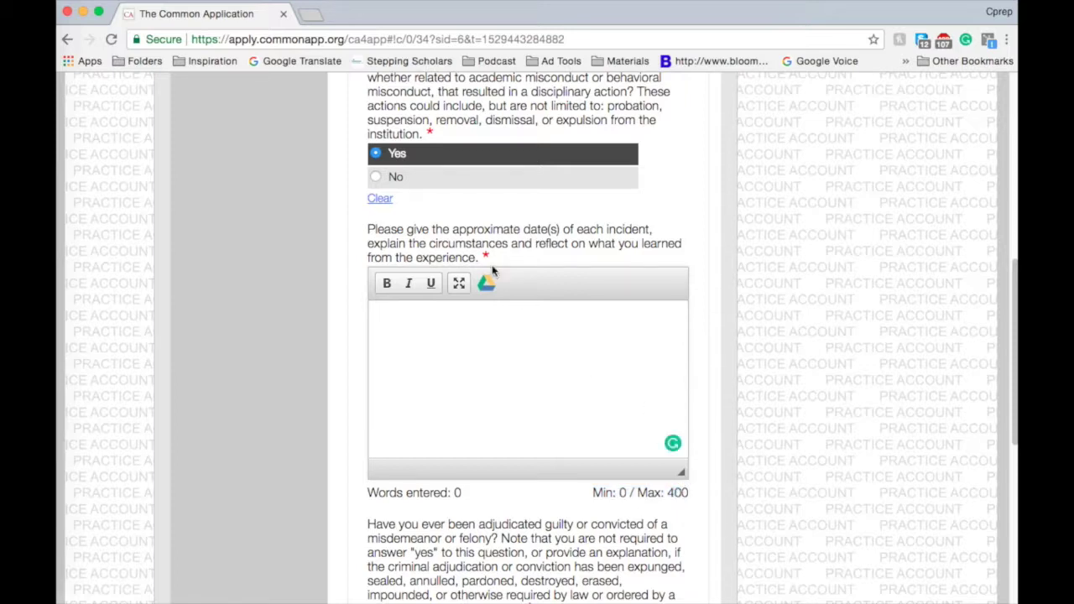
Step: Answer No to both the school disciplinary violation question and the misdemeanor or felony question
left_click(377, 177)
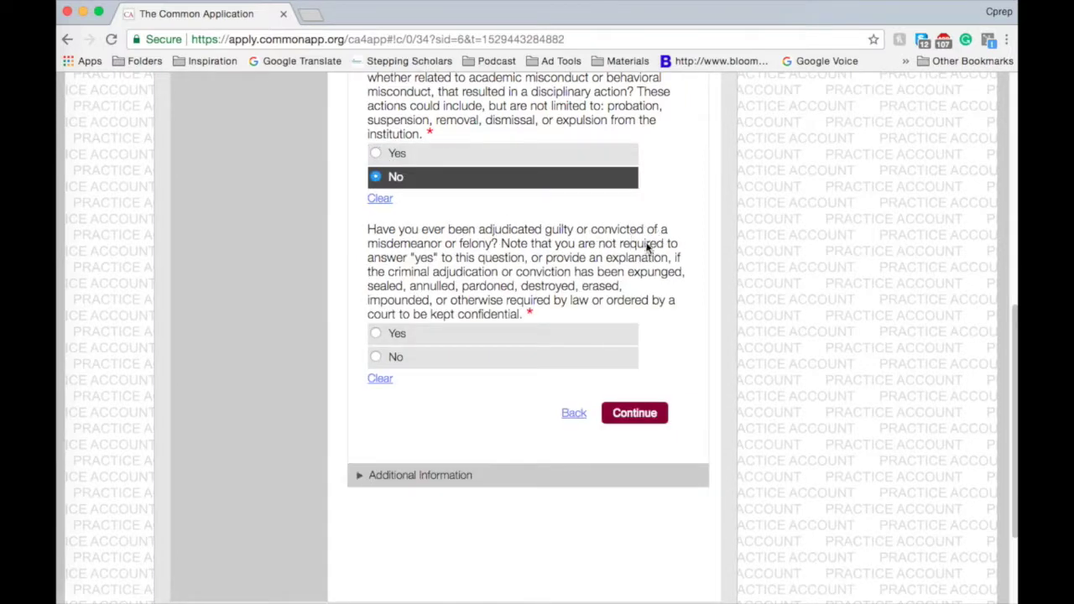
scroll(647, 245, "down", 2)
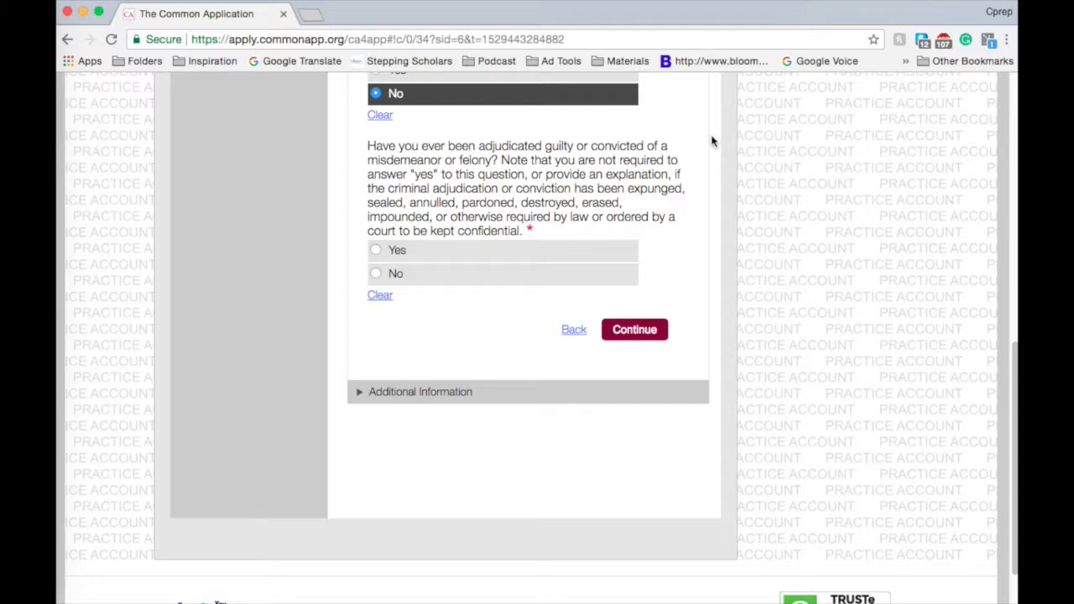
scroll(712, 141, "down", 1)
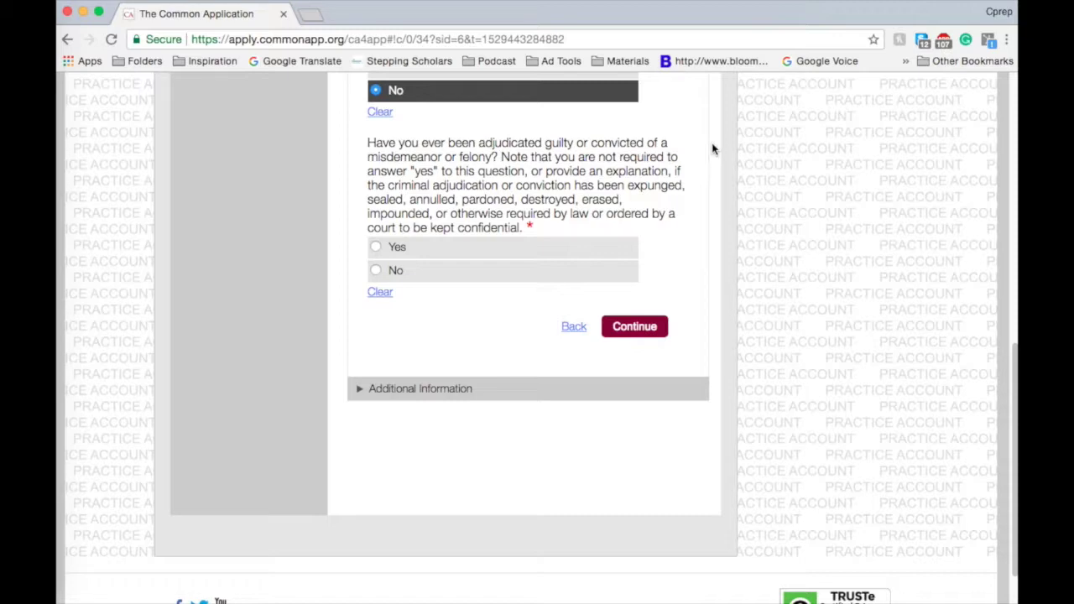
scroll(695, 179, "down", 1)
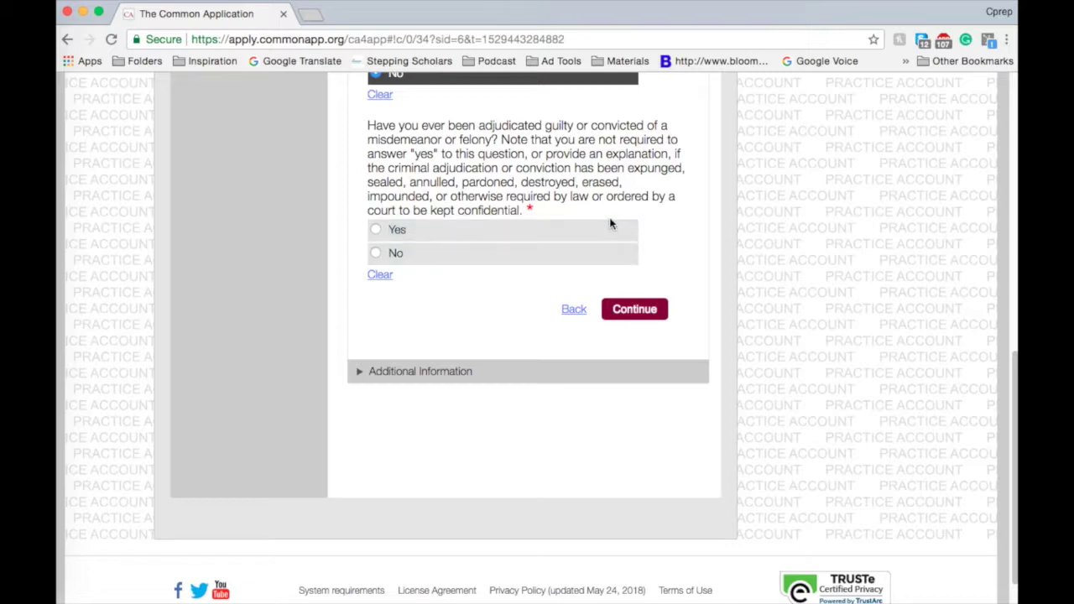
left_click(417, 254)
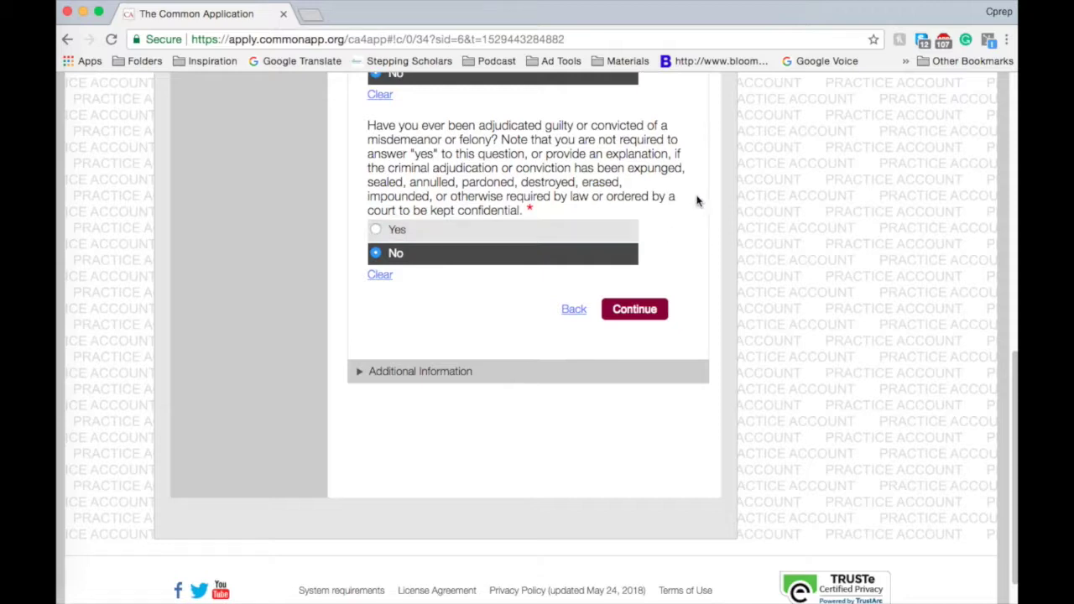
Step: Switch the misdemeanor or felony answer to Yes to view its explanation box, and set it back to No
left_click(593, 237)
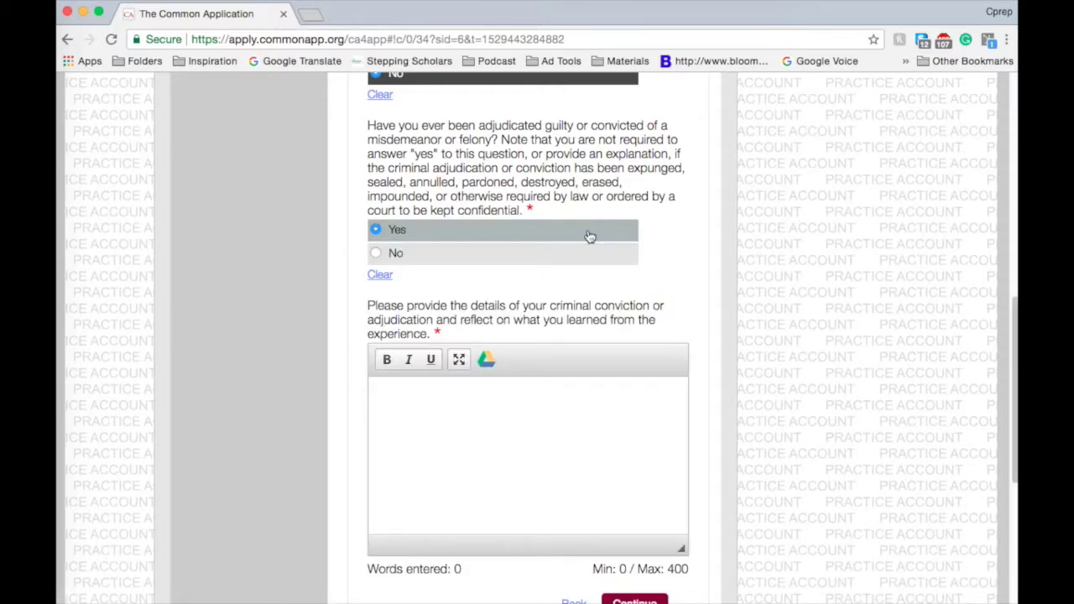
scroll(590, 237, "down", 2)
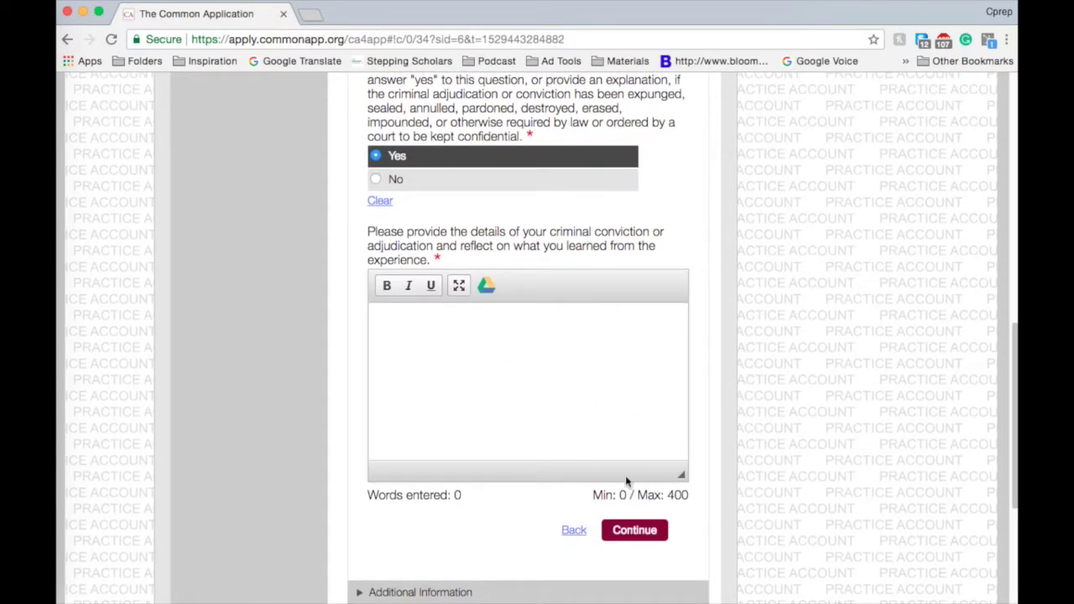
left_click(379, 180)
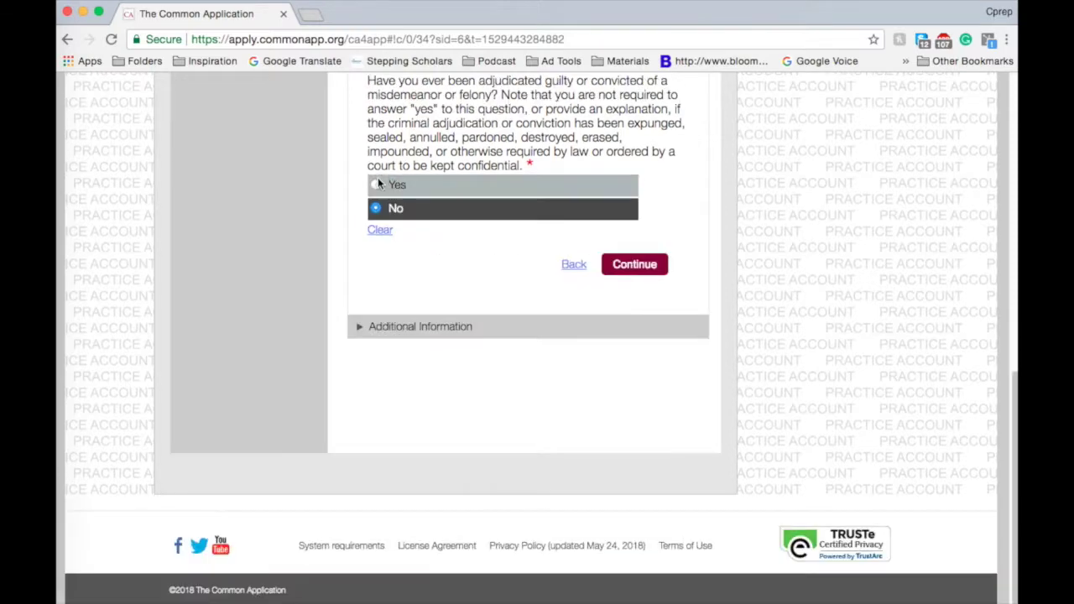
Step: Check both Disciplinary History answers and continue to the Additional Information part
scroll(637, 168, "up", 3)
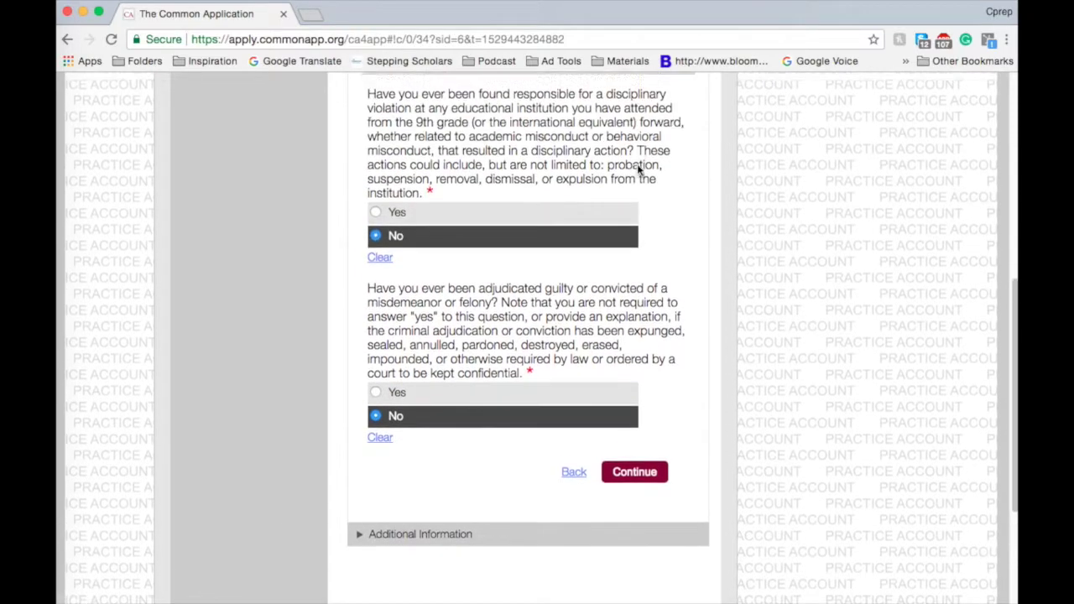
scroll(637, 164, "up", 2)
scroll(637, 164, "down", 4)
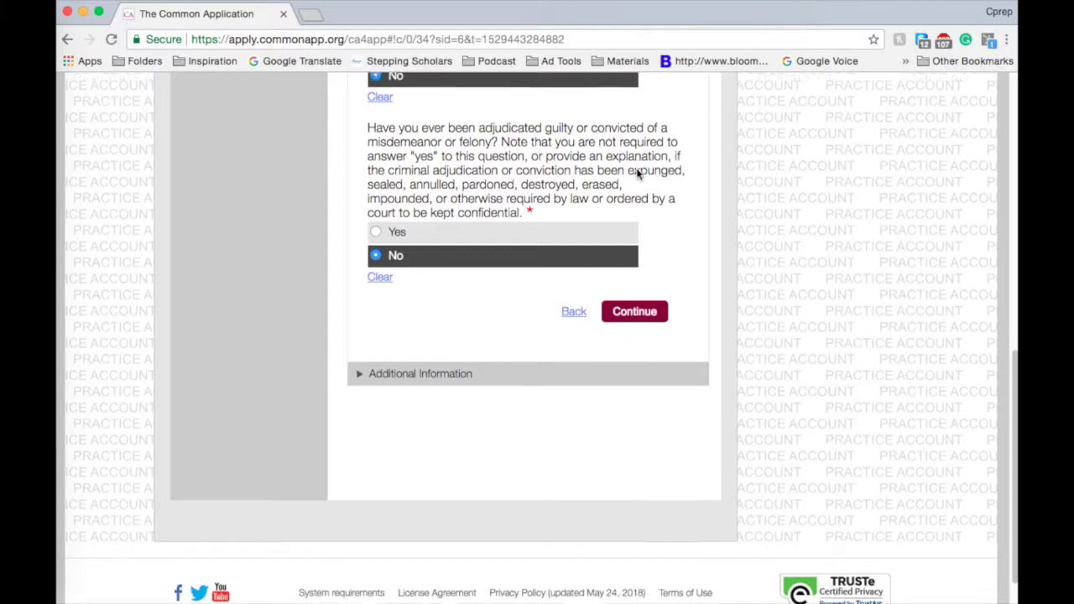
scroll(637, 172, "down", 1)
left_click(636, 289)
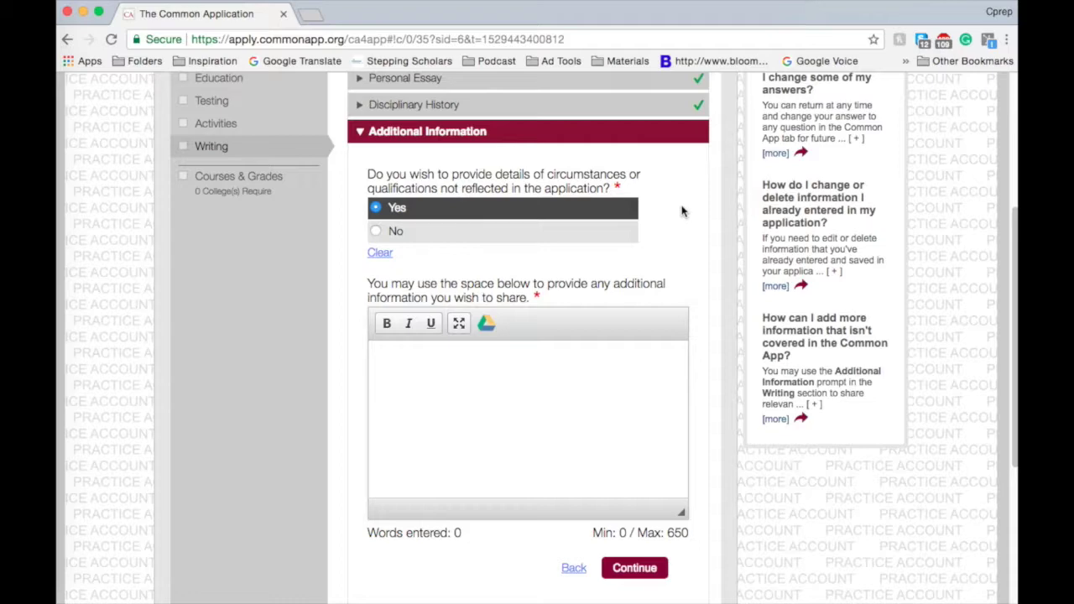
Step: Examine the Additional Information question, its text box and word limits, and the completion status of the other Writing parts
scroll(739, 292, "down", 3)
scroll(745, 295, "up", 2)
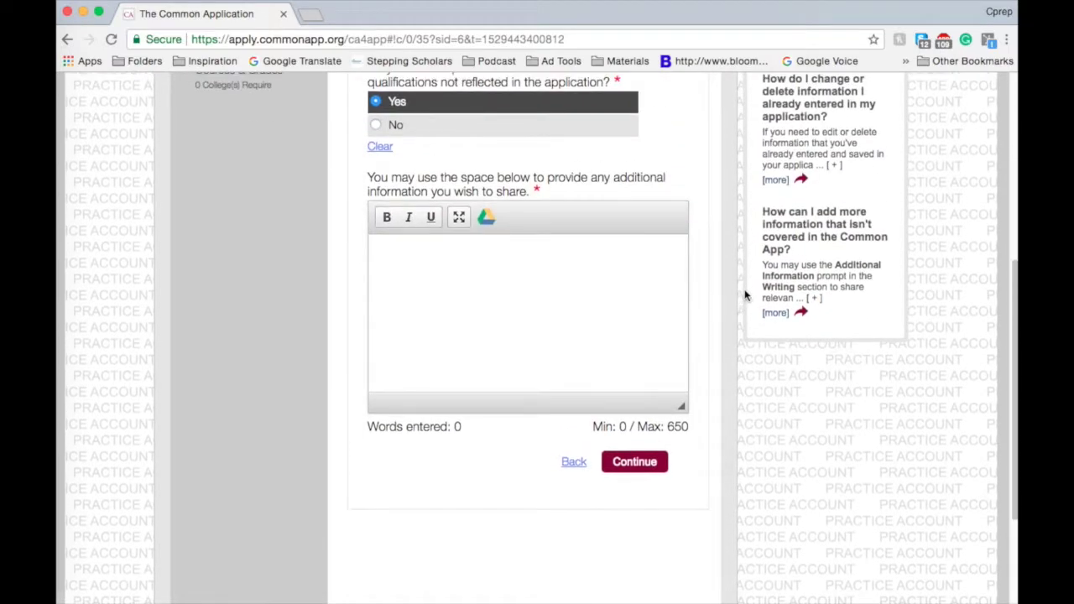
scroll(745, 295, "up", 1)
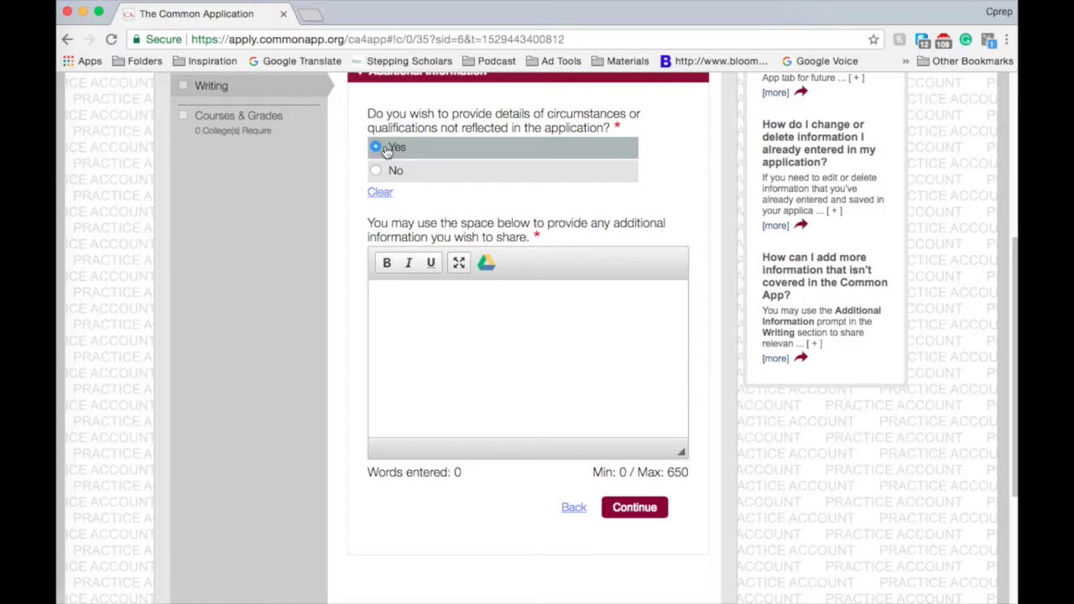
scroll(705, 197, "up", 1)
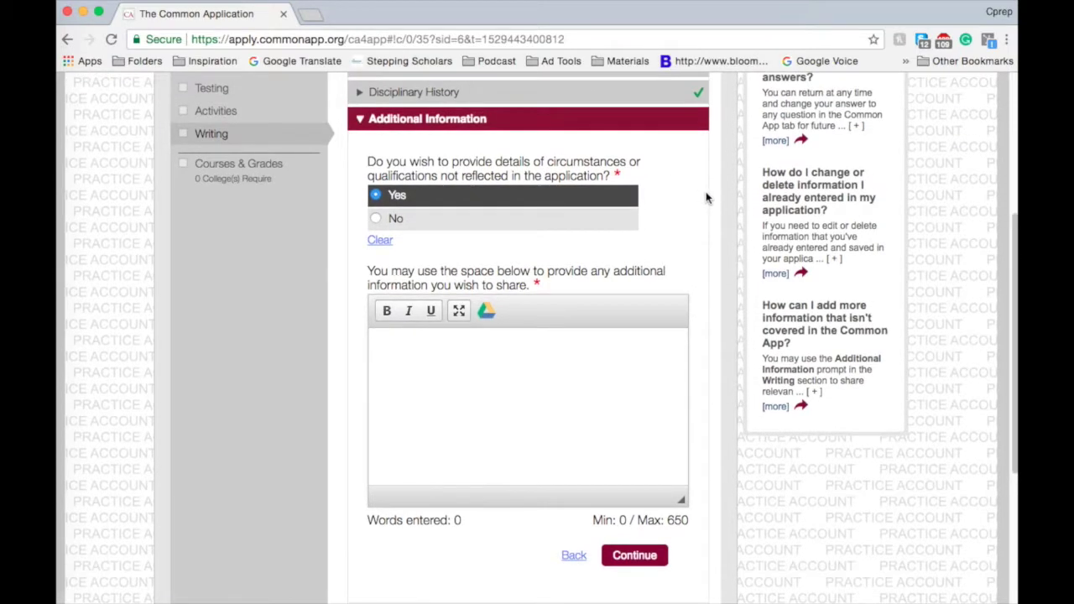
scroll(708, 199, "up", 1)
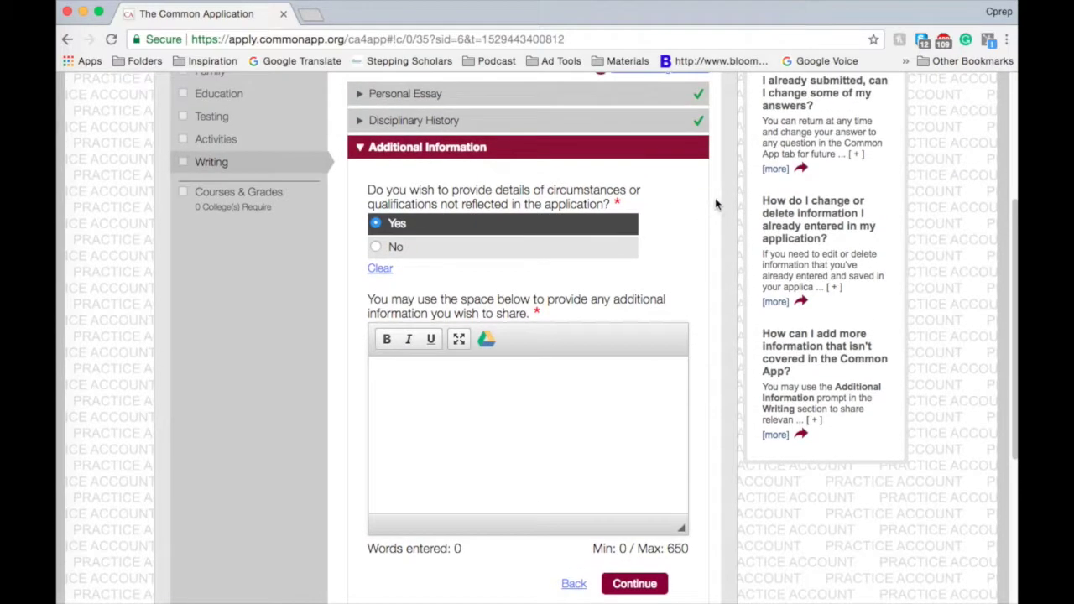
scroll(720, 213, "up", 3)
scroll(720, 212, "down", 2)
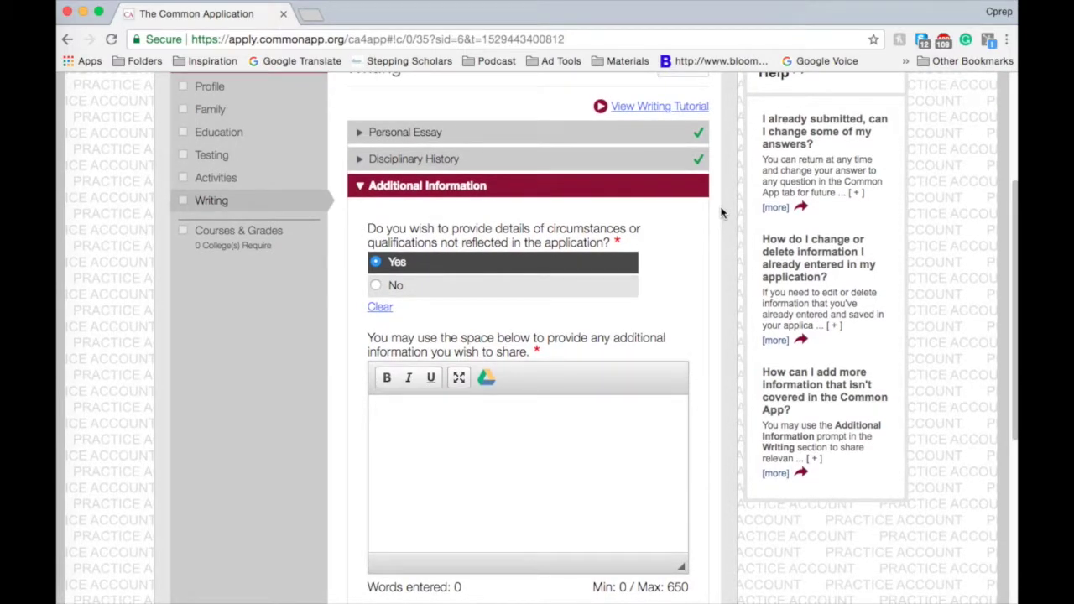
scroll(720, 212, "up", 1)
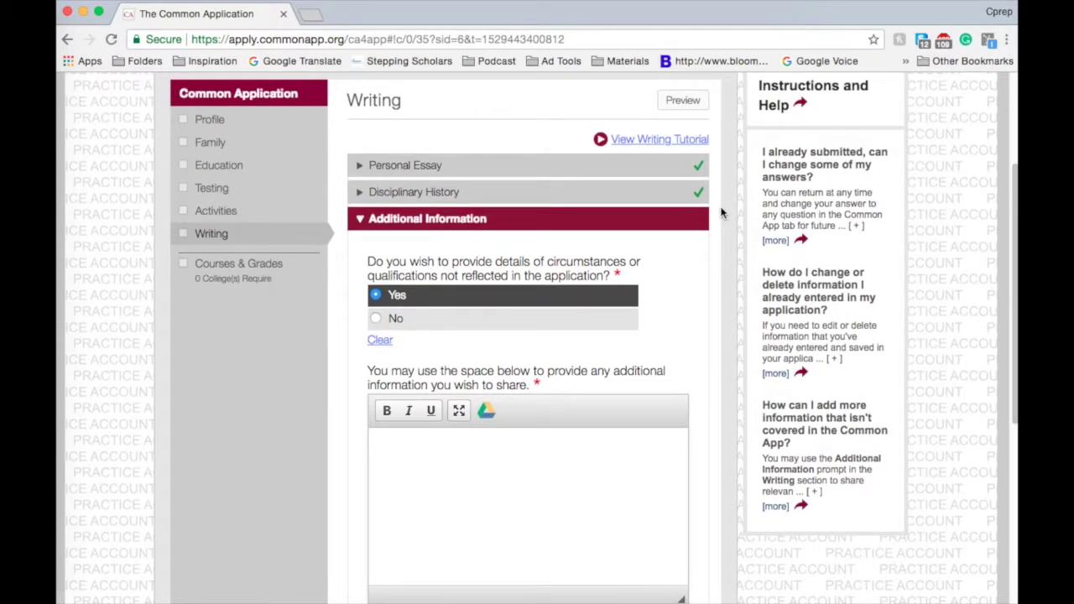
scroll(715, 211, "down", 1)
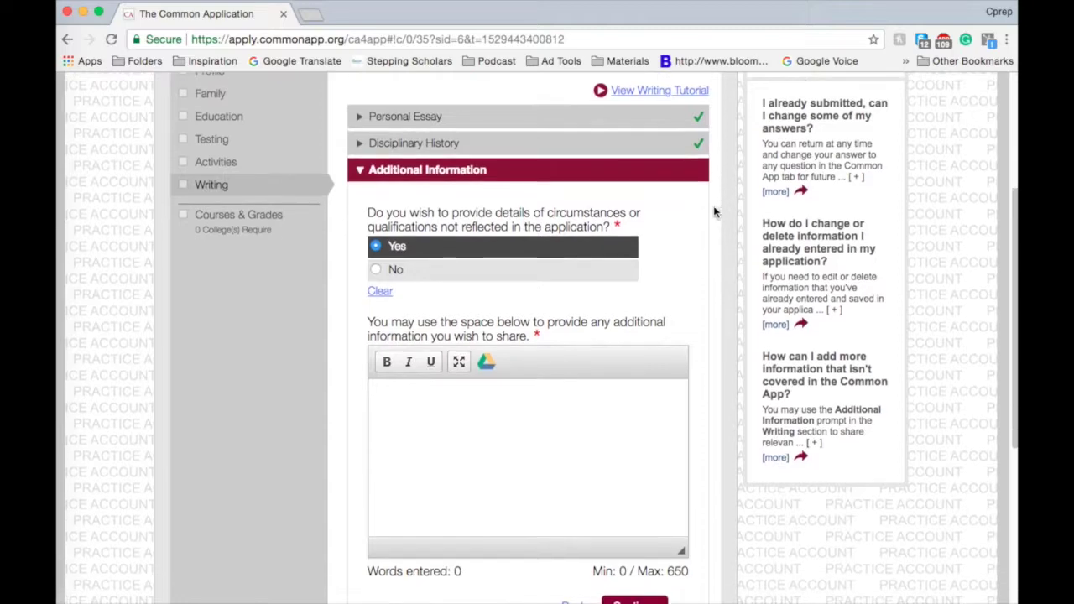
Step: Answer Yes to providing details not reflected in the application and check the word limit of the additional information box
left_click(382, 252)
scroll(409, 317, "down", 1)
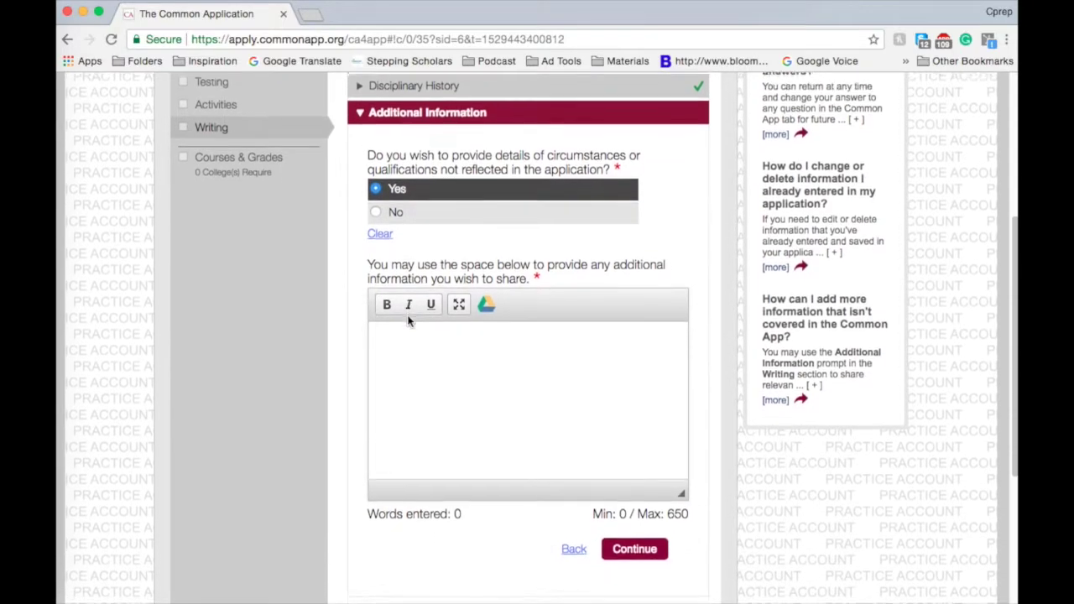
left_click(443, 344)
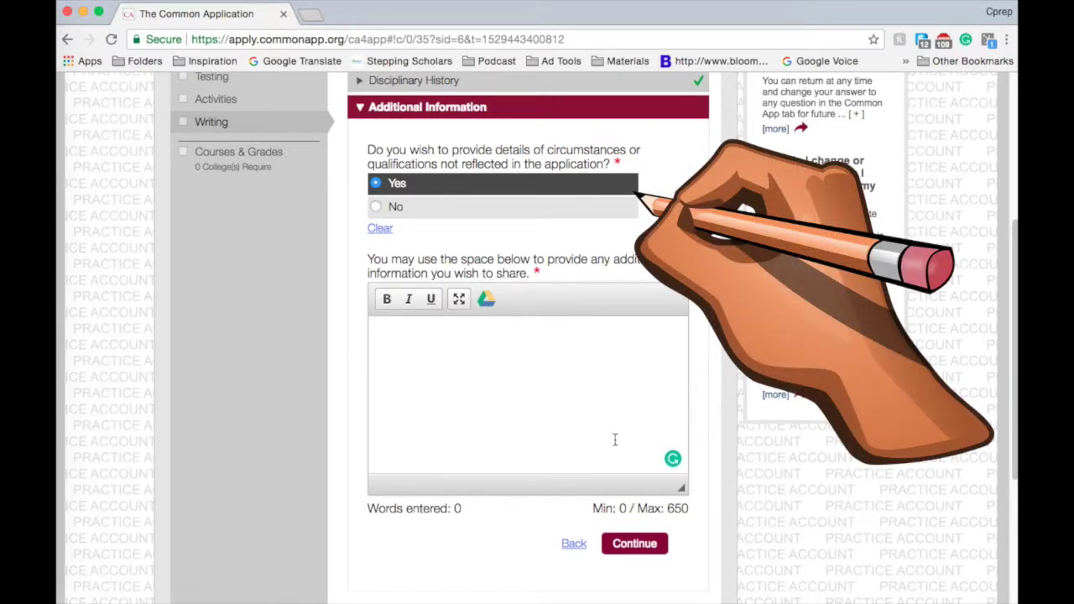
left_click(669, 509)
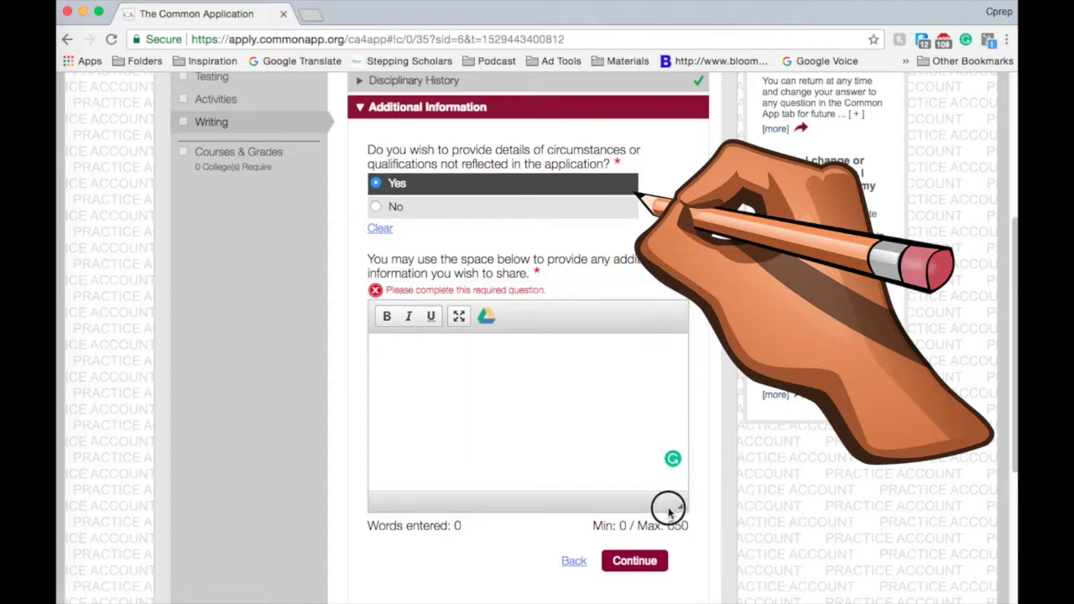
triple_click(685, 525)
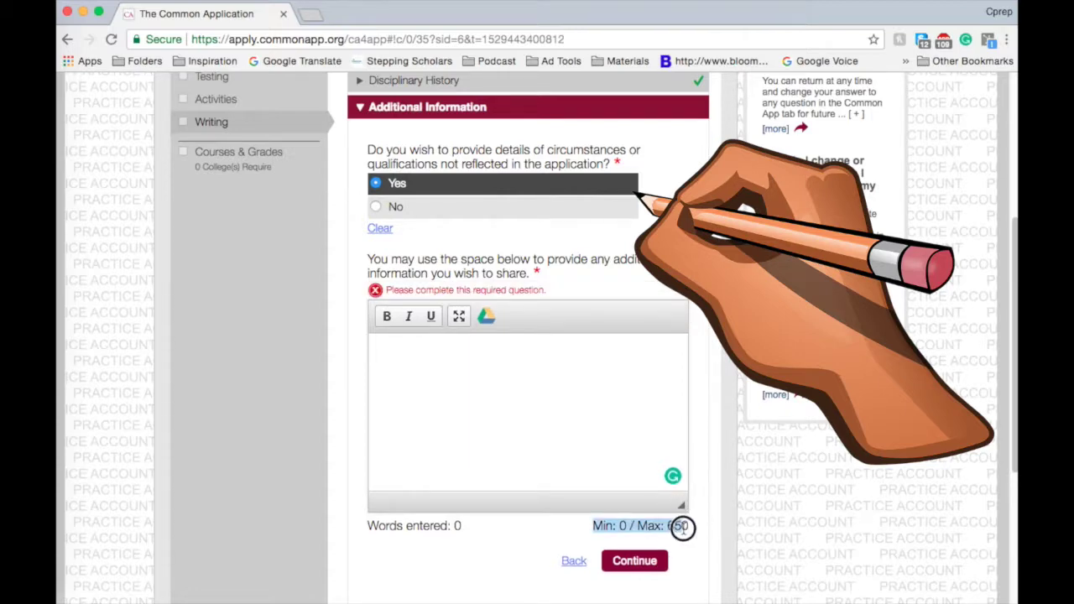
left_click(699, 536)
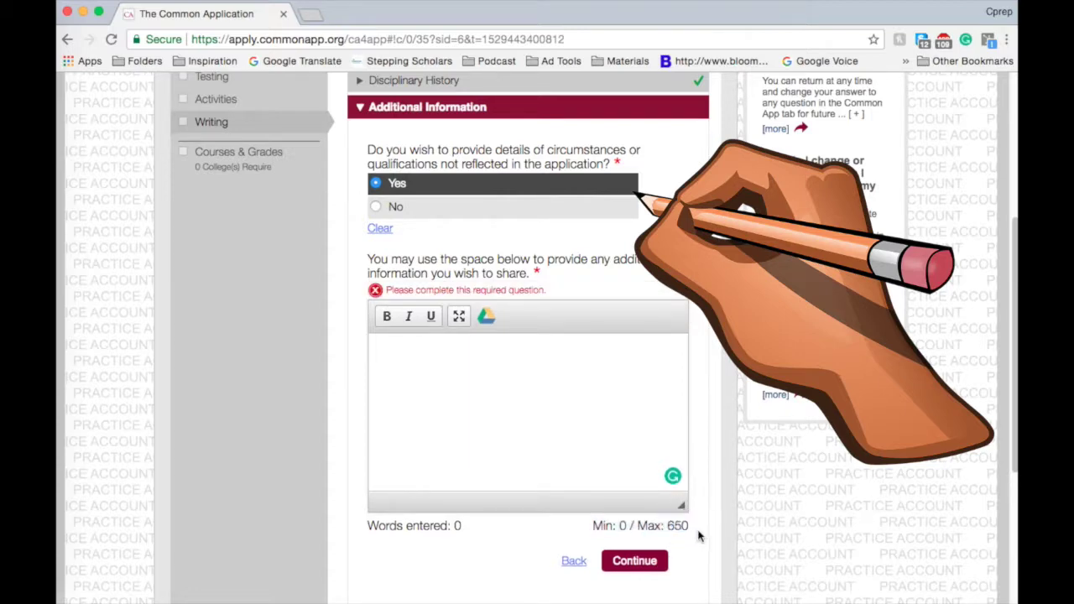
Step: Leave the additional information box empty and open the Courses & Grades section
left_click(635, 381)
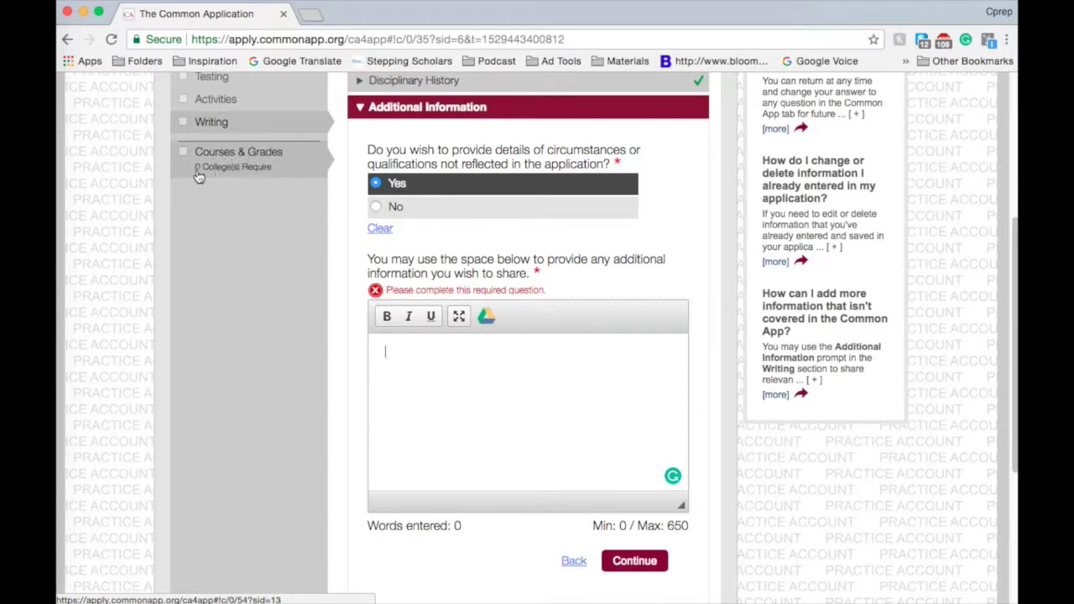
left_click(224, 168)
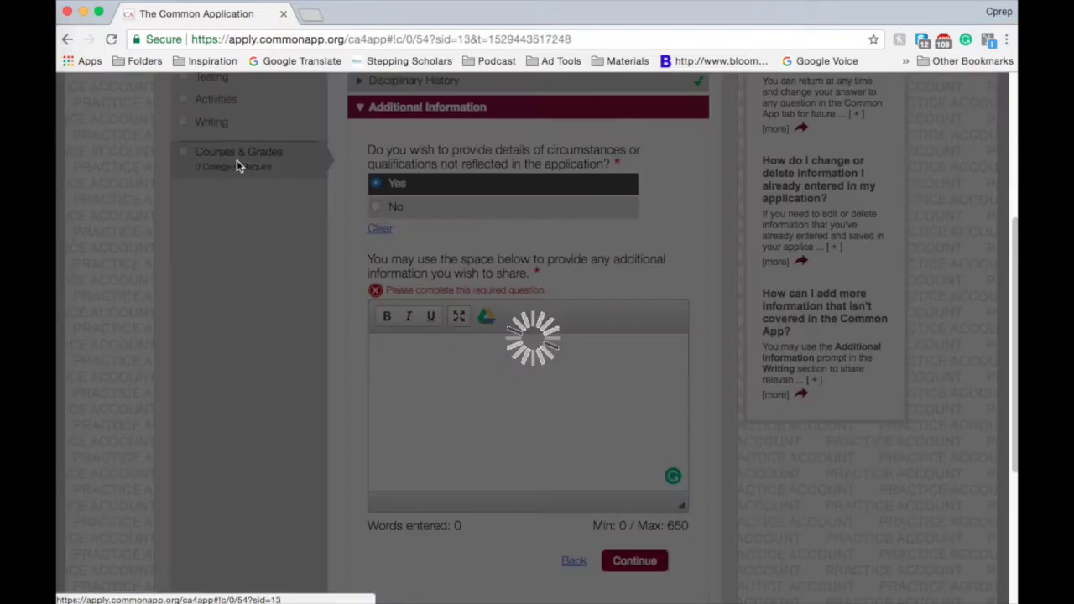
Step: Examine the Courses & Grades section: which listed colleges require it, the self-reporting instructions and the transcript questions
scroll(527, 273, "down", 10)
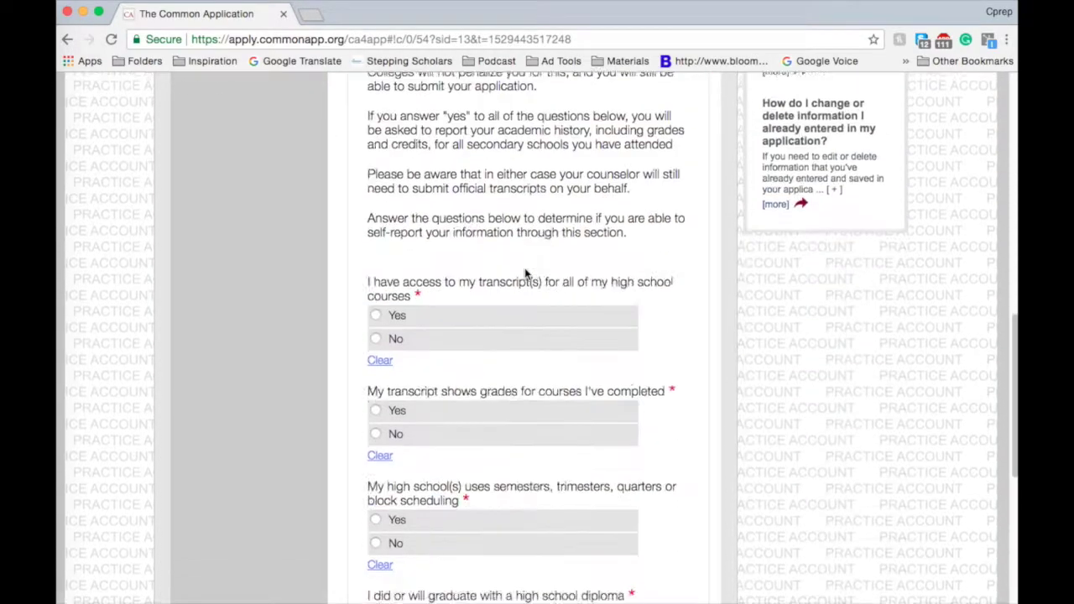
scroll(526, 273, "up", 3)
scroll(524, 273, "up", 10)
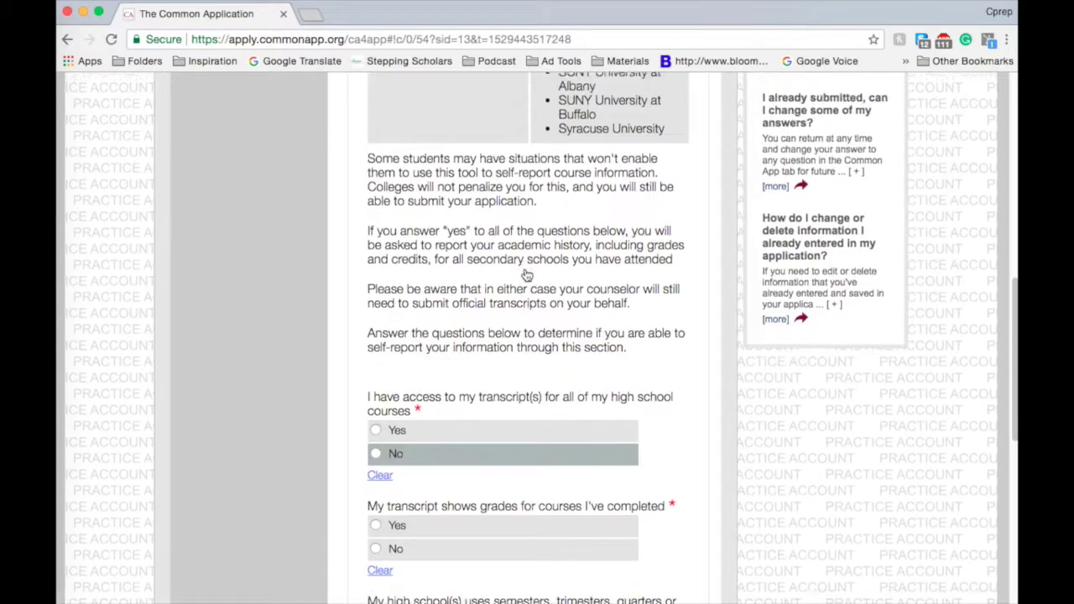
scroll(526, 273, "down", 3)
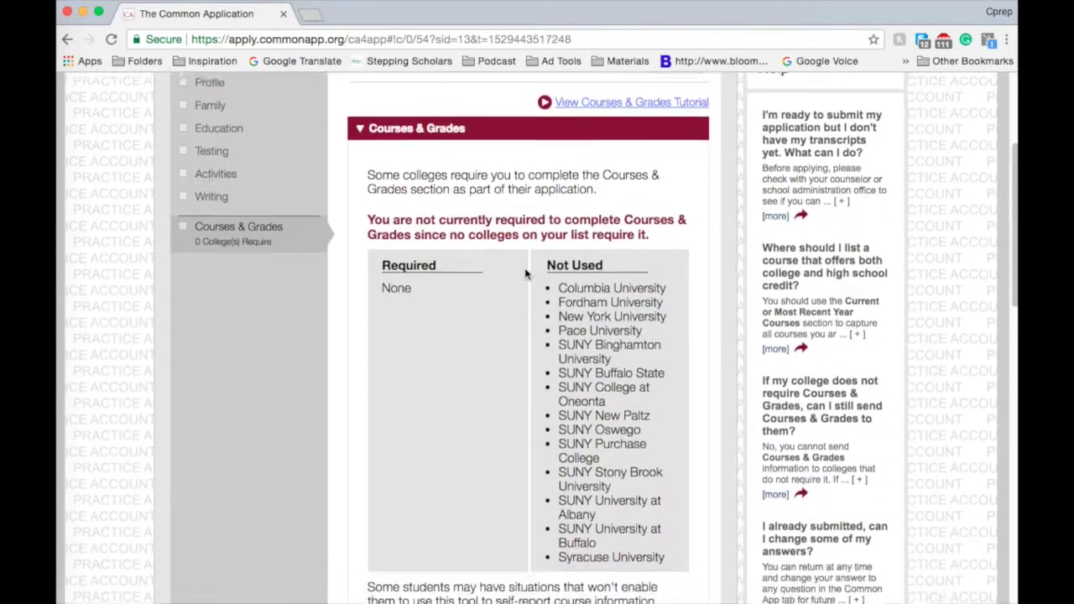
scroll(527, 271, "up", 2)
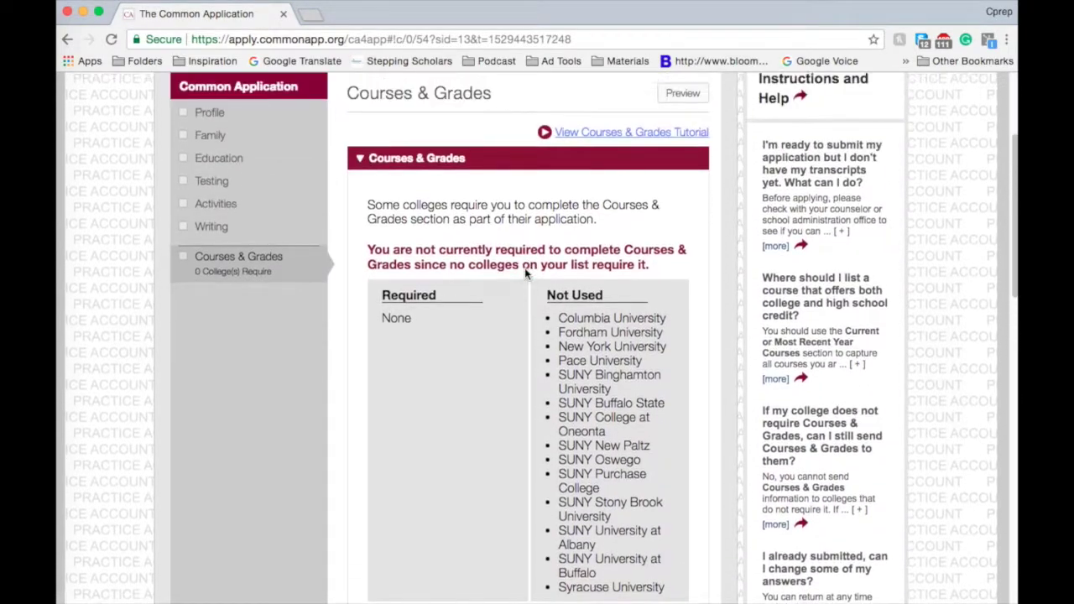
Step: Return to the Writing section and review the Personal Essay instructions, college requirements and selected essay prompt
left_click(233, 231)
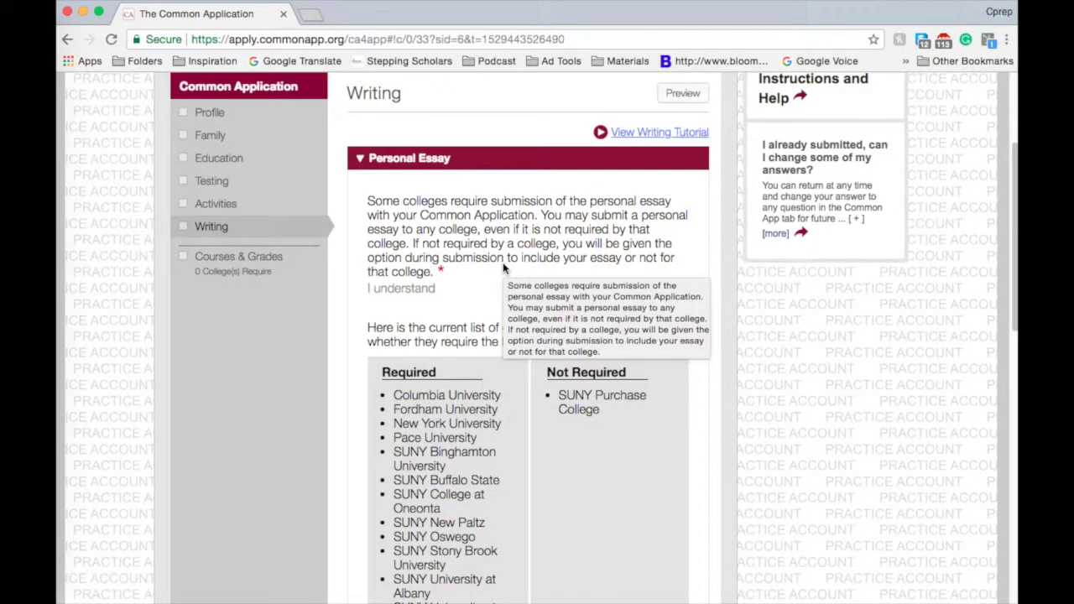
scroll(677, 314, "down", 10)
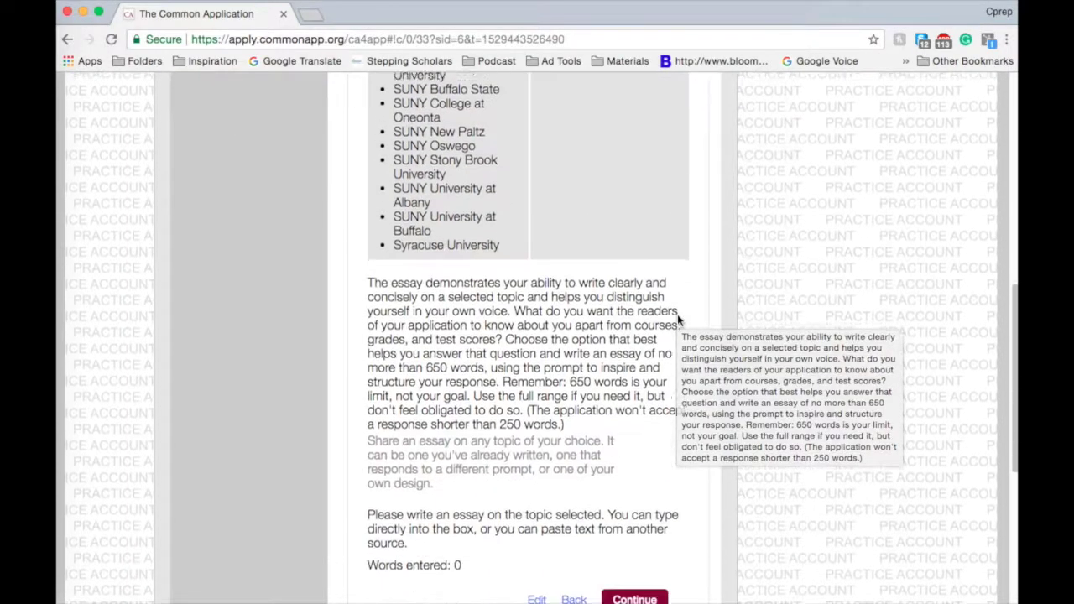
scroll(678, 317, "up", 10)
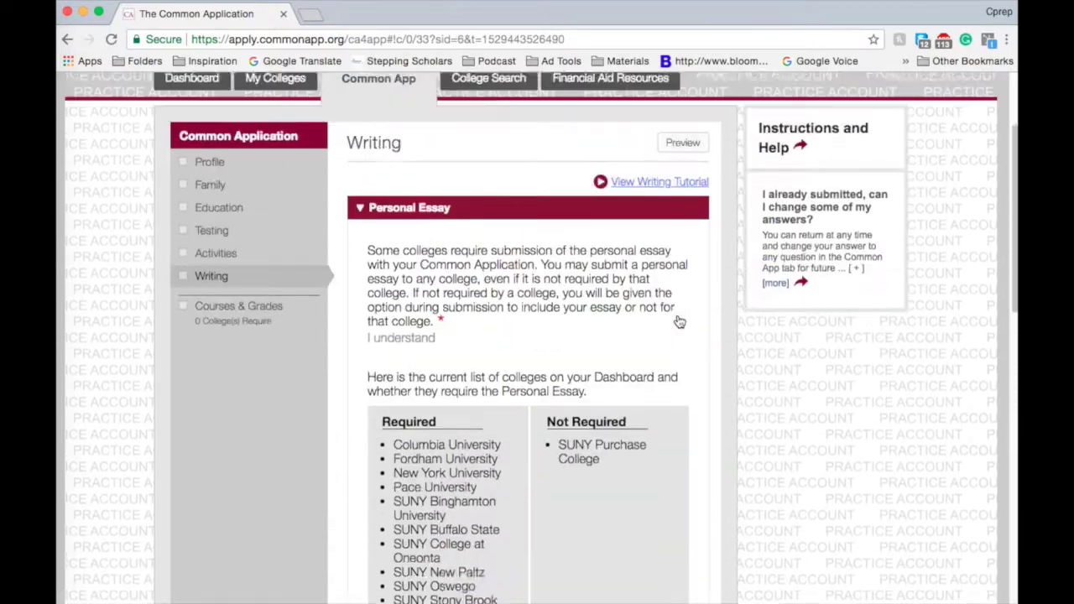
scroll(679, 317, "down", 5)
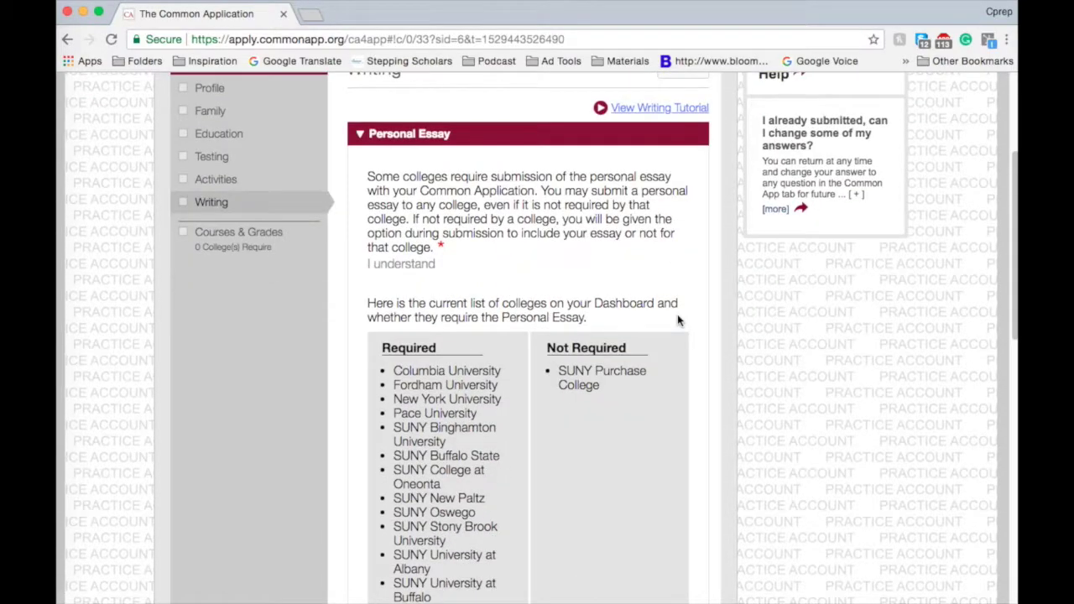
scroll(678, 314, "up", 2)
scroll(678, 314, "up", 1)
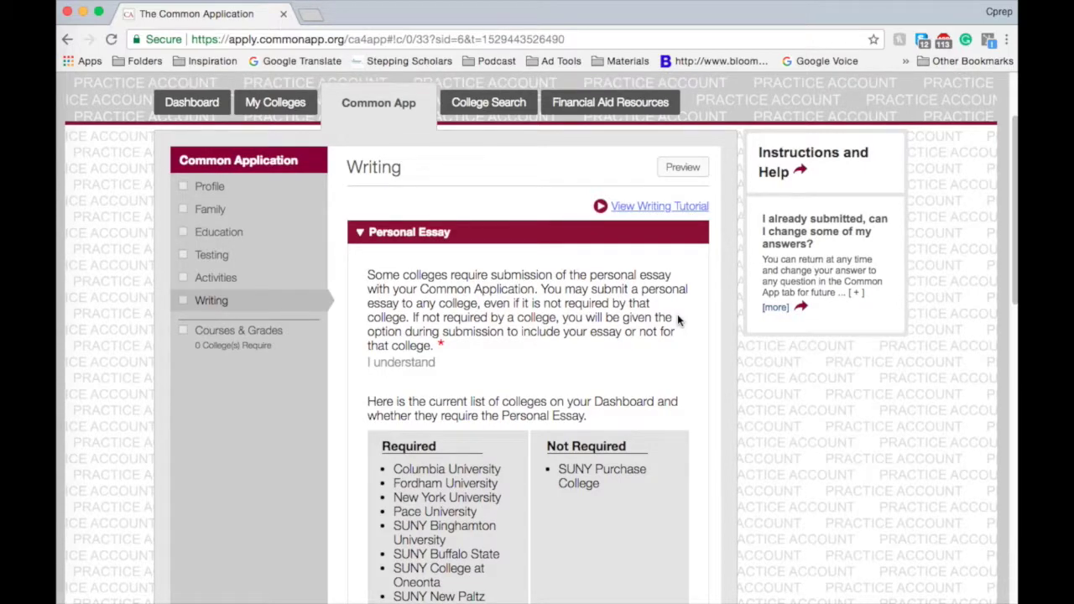
scroll(678, 314, "up", 2)
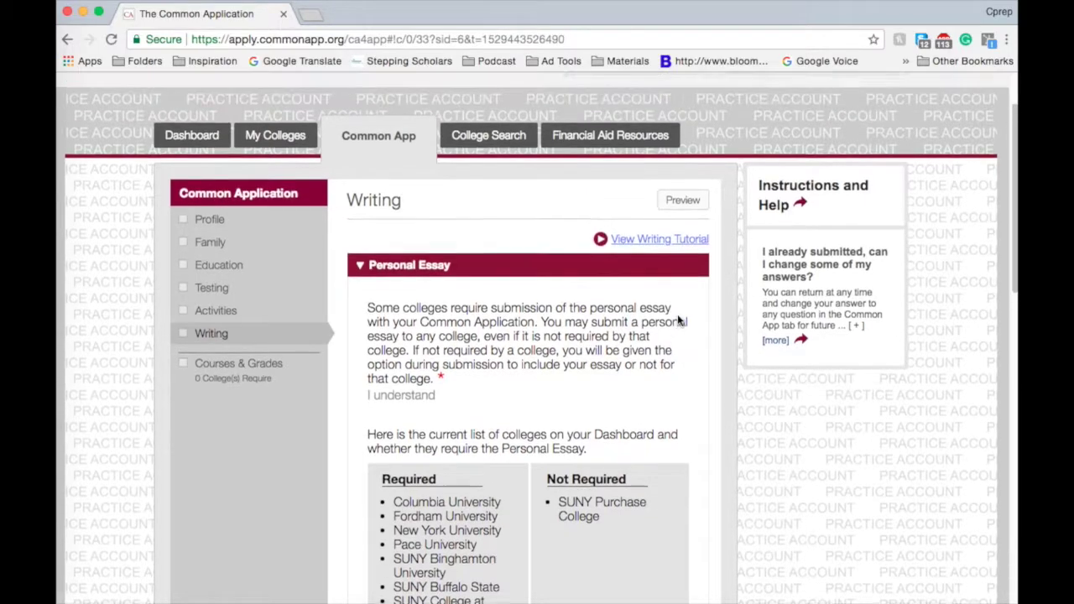